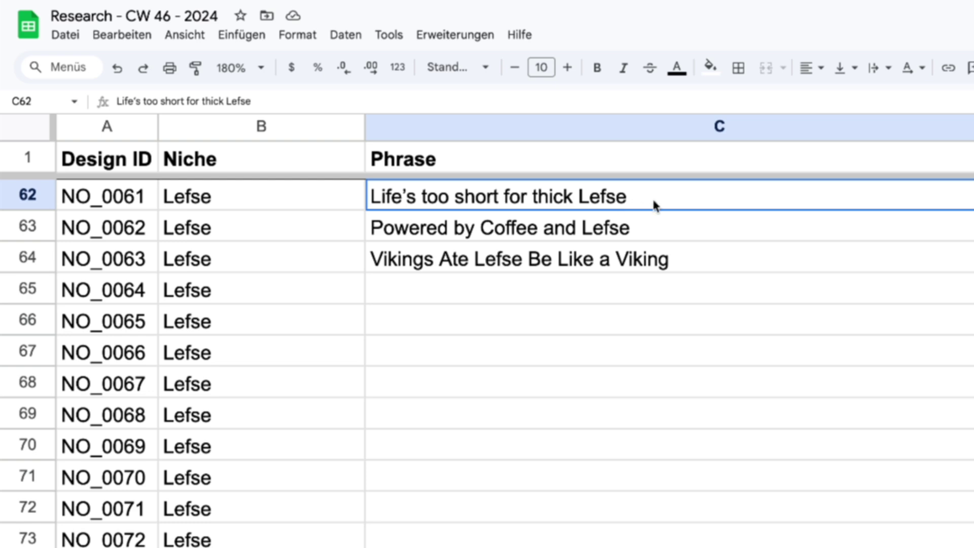
# Review the Lefse phrases listed for design IDs NO_0061 to NO_0063 in the research sheet
pyautogui.click(375, 233)
pyautogui.click(382, 267)
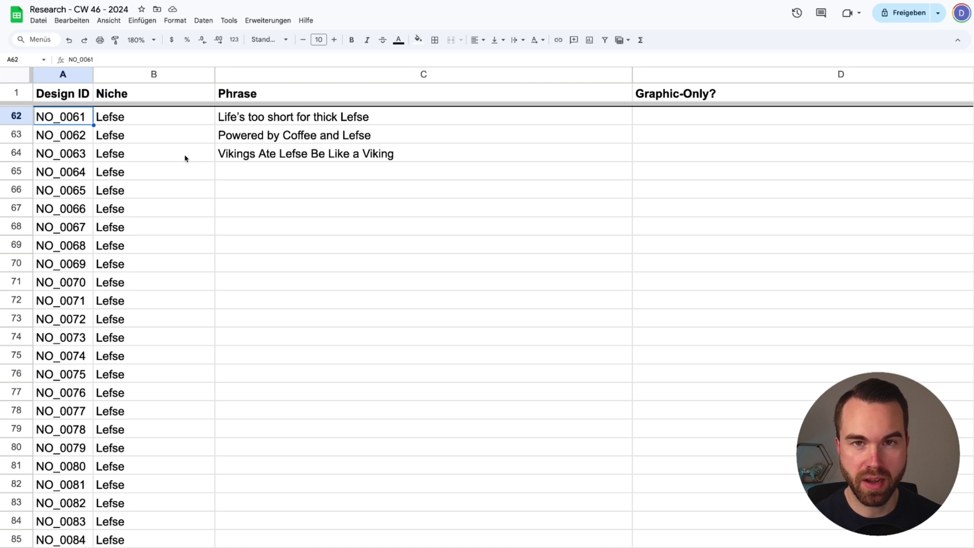
pyautogui.click(160, 116)
pyautogui.press('Right')
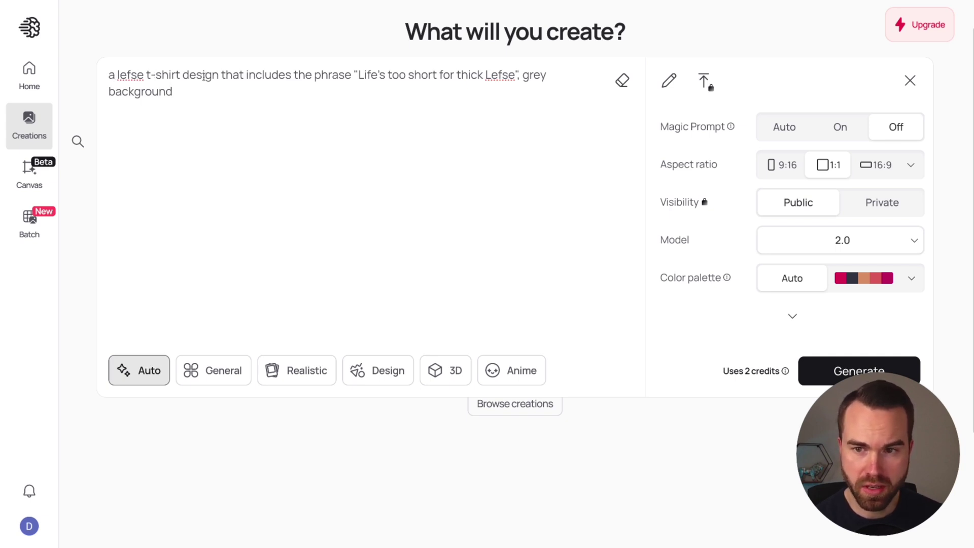
# In Ideogram, change the ending of the lefse t-shirt prompt to "dark grey background"
pyautogui.moveTo(358, 75); pyautogui.dragTo(515, 74)
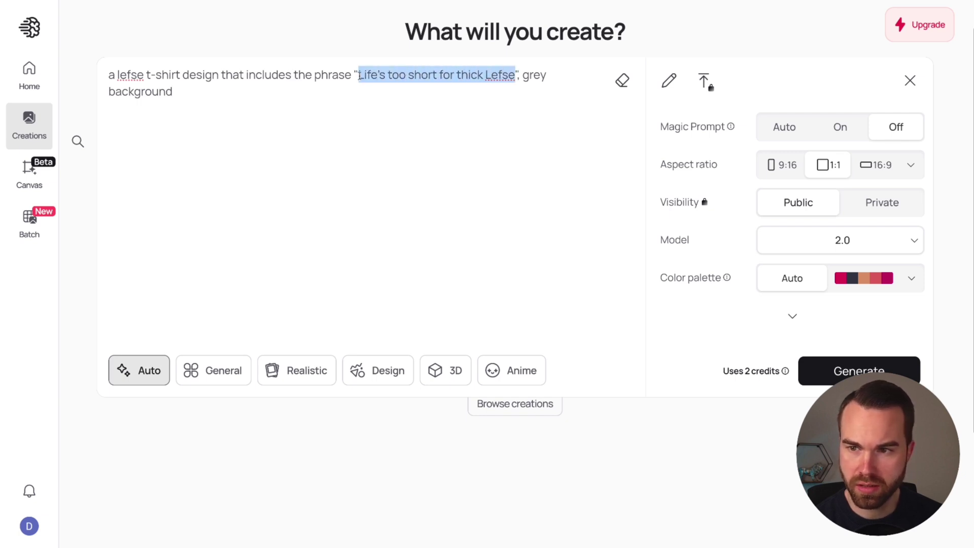
pyautogui.click(529, 83)
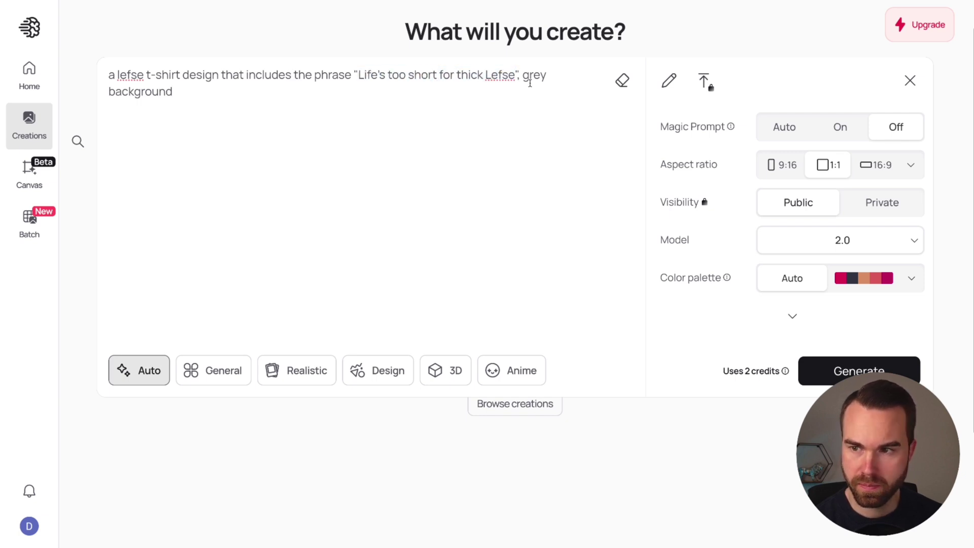
pyautogui.click(523, 80)
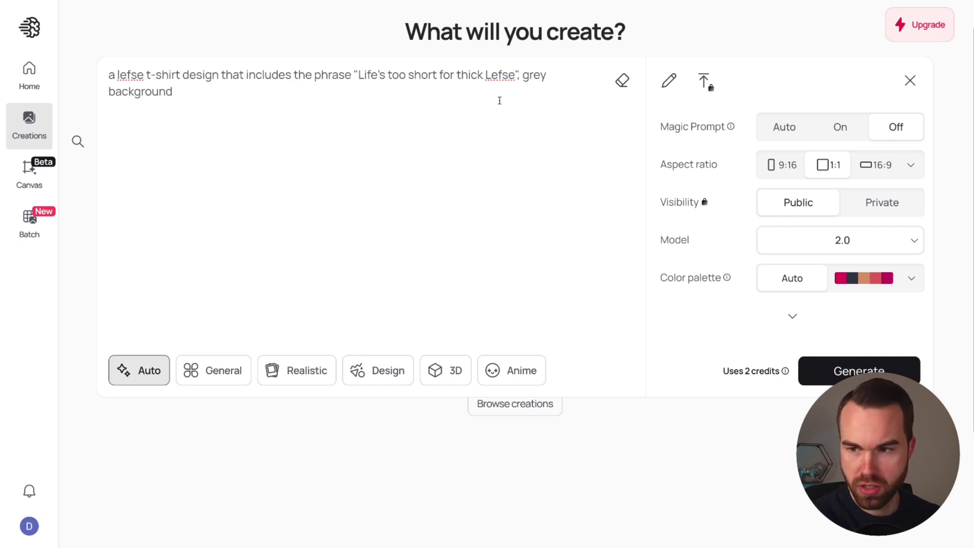
pyautogui.write('dark')
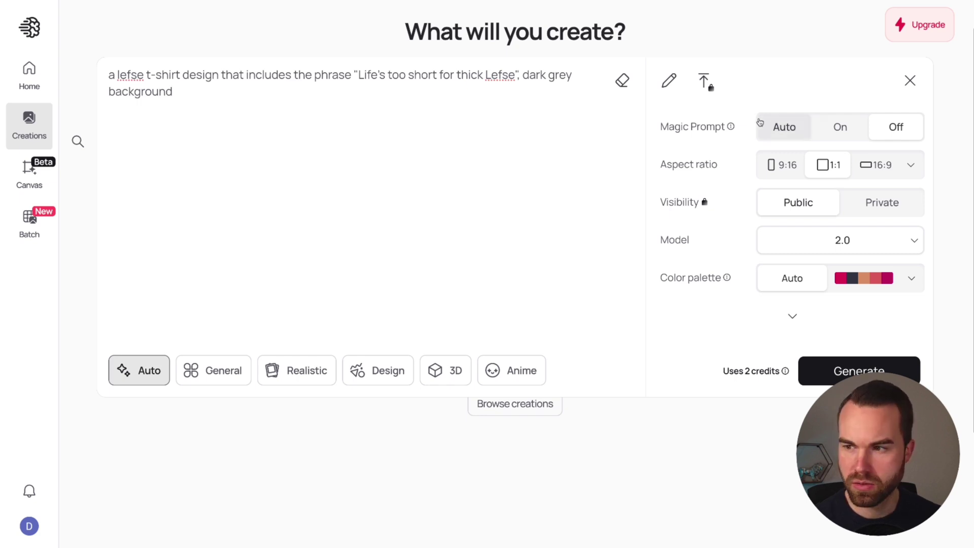
# Generate designs with Magic Prompt on, a 4:5 aspect ratio and the Design style, and open the first result
pyautogui.moveTo(708, 132)
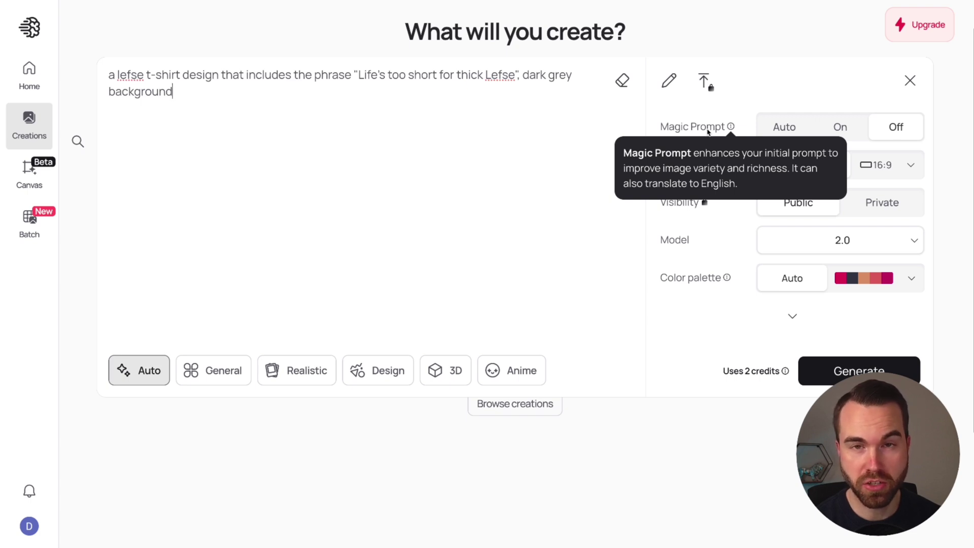
pyautogui.click(840, 127)
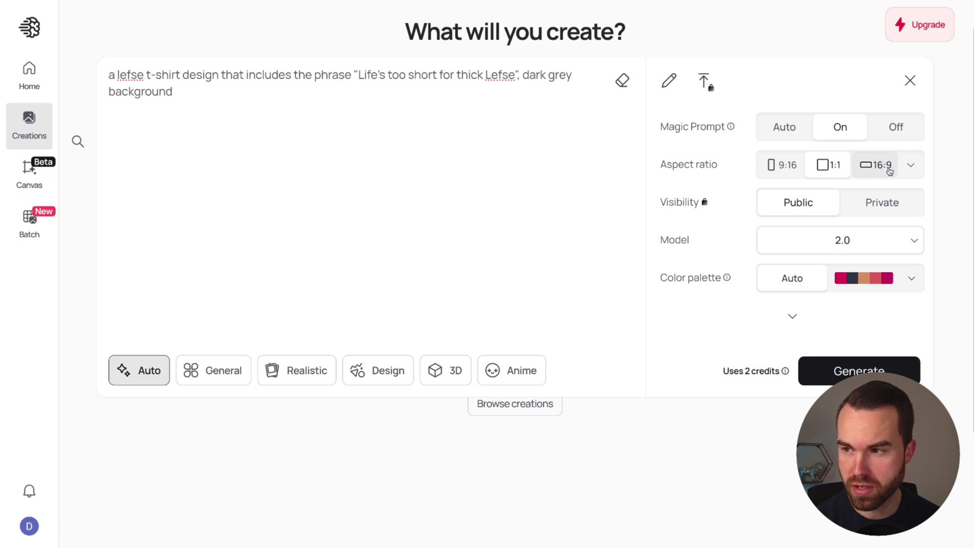
pyautogui.click(911, 166)
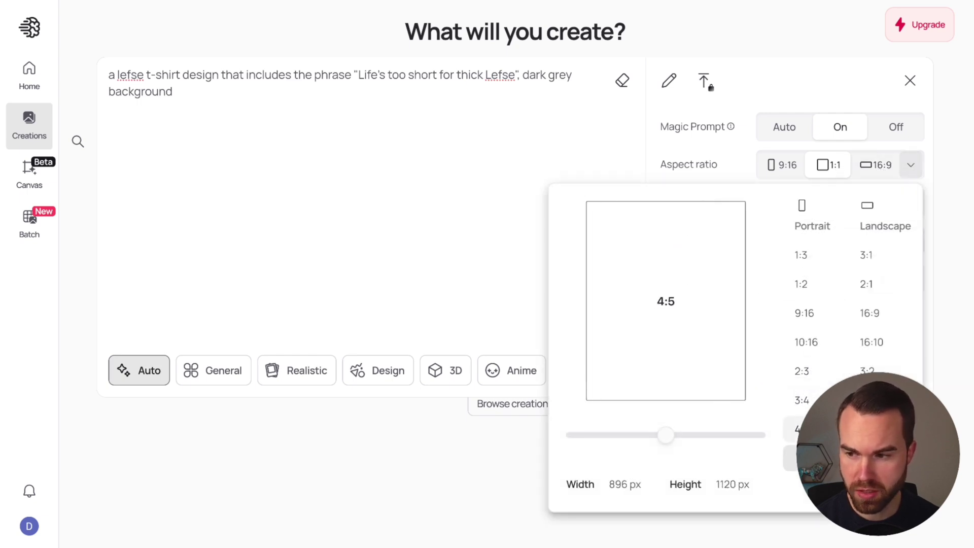
pyautogui.click(804, 429)
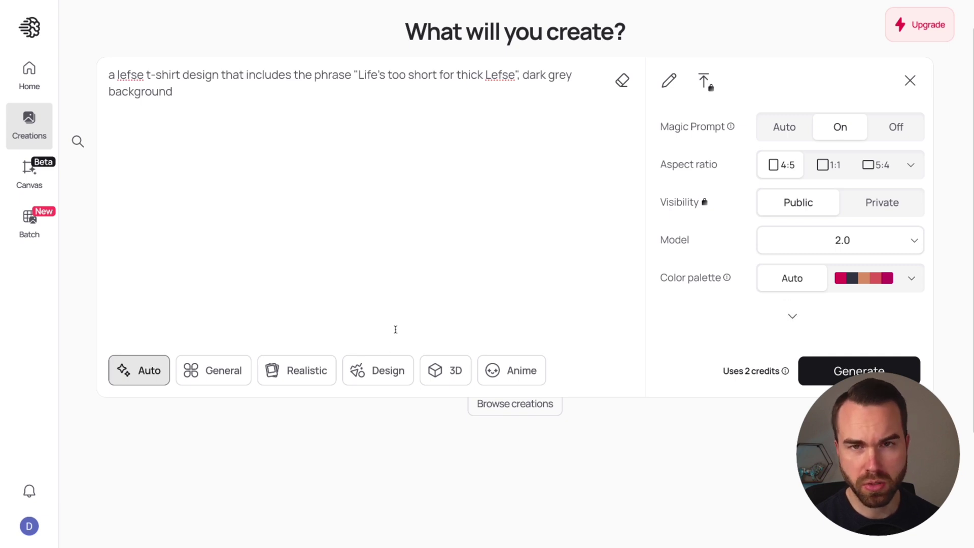
pyautogui.click(383, 372)
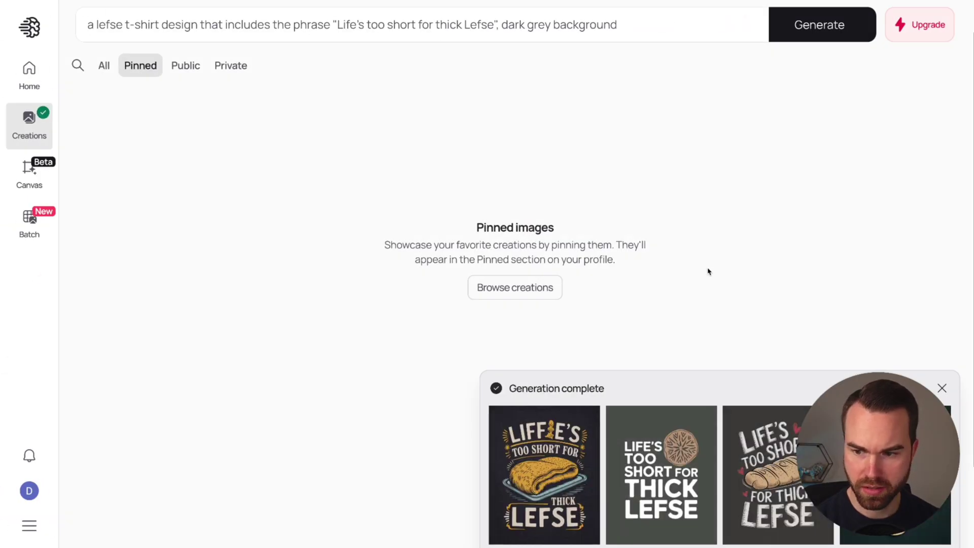
pyautogui.click(559, 460)
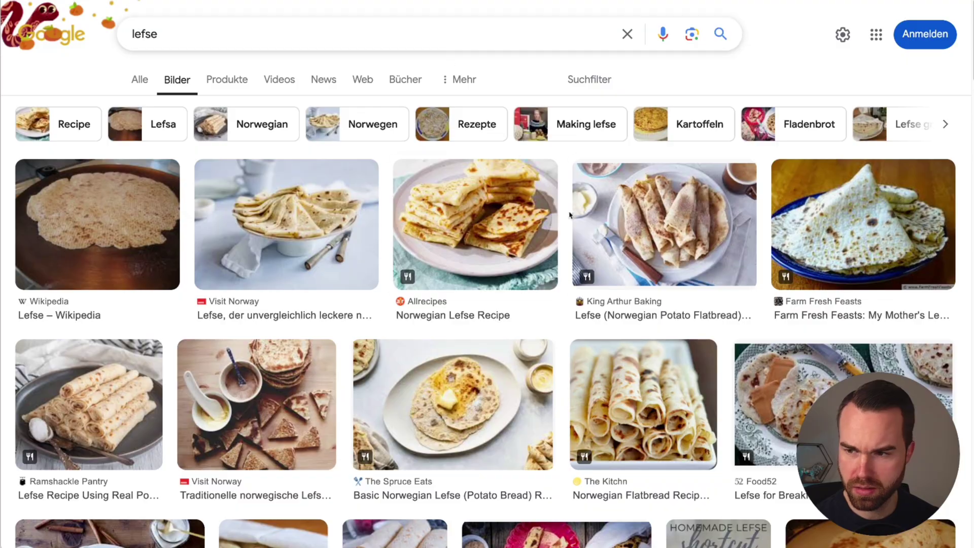
# Switch to the Google image results for "lefse" and examine what real lefse looks like
pyautogui.scroll(-3, 470, 279)
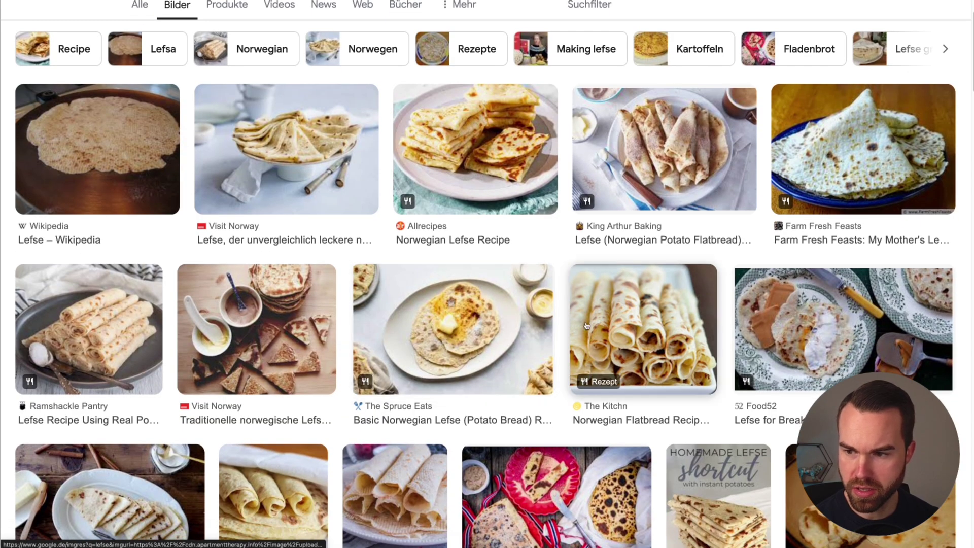
pyautogui.scroll(-5, 519, 158)
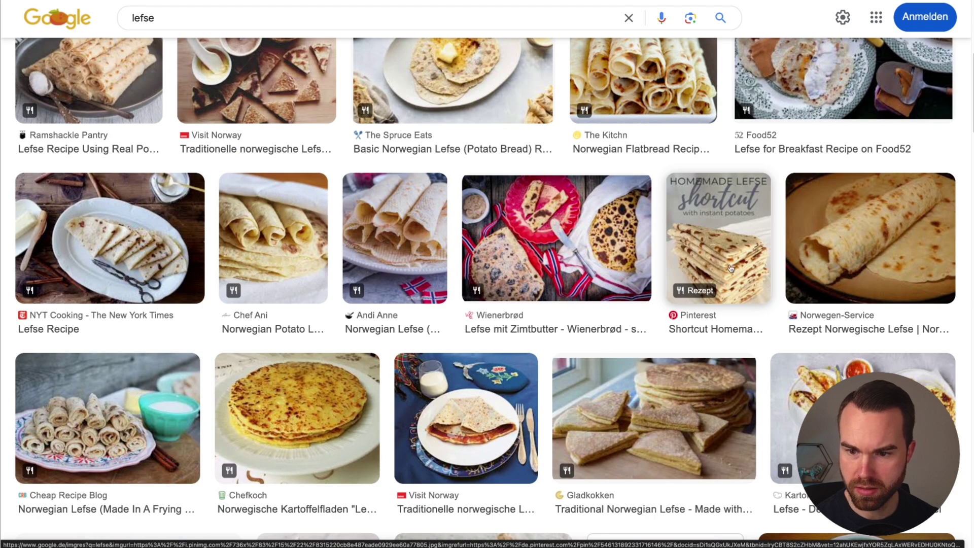
pyautogui.scroll(-5, 750, 268)
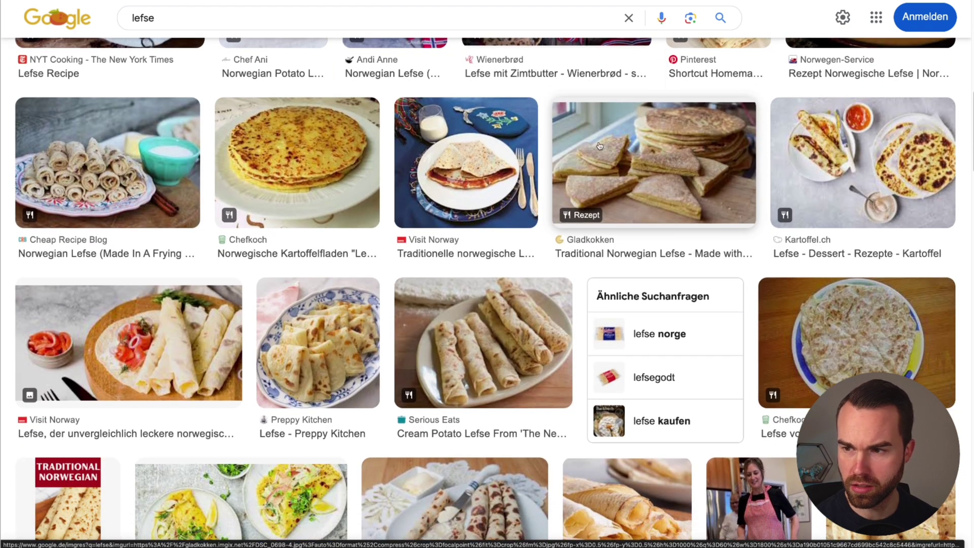
pyautogui.scroll(-10, 522, 227)
pyautogui.scroll(-4, 522, 227)
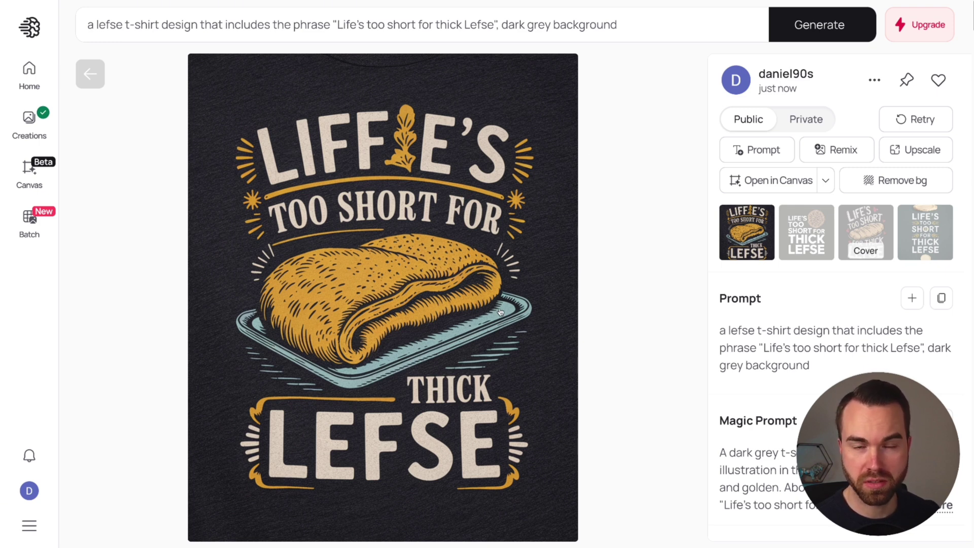
# Return to Ideogram and inspect the second, third and fourth generated lefse designs
pyautogui.click(792, 253)
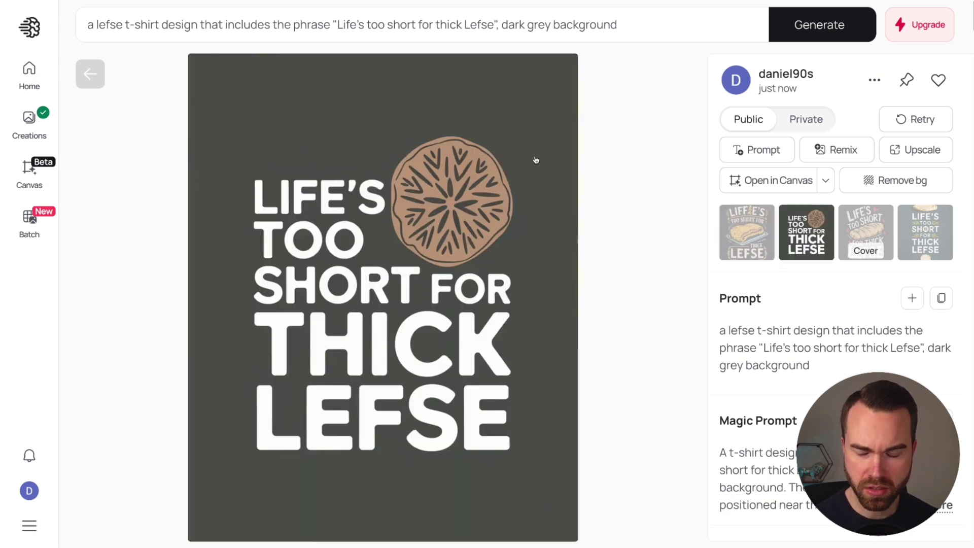
pyautogui.click(860, 228)
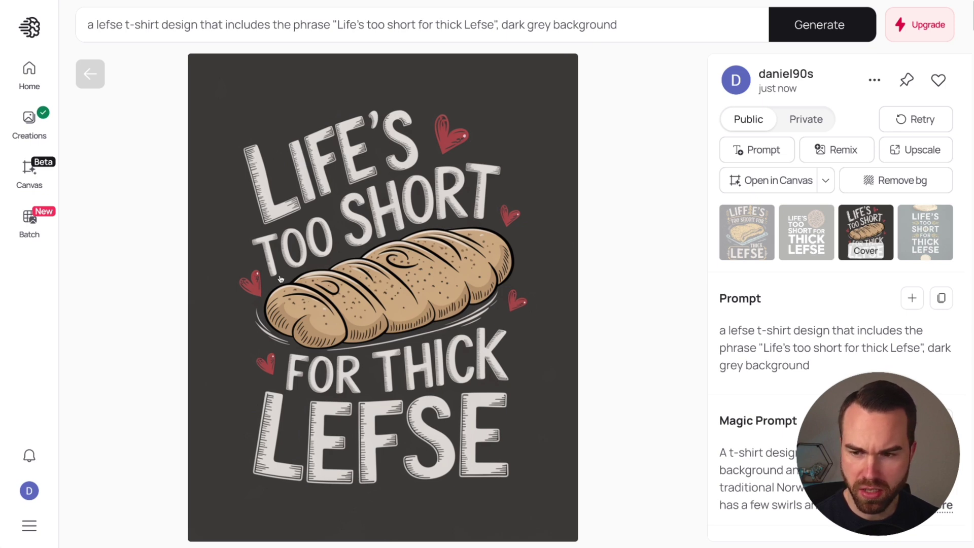
pyautogui.press('Right')
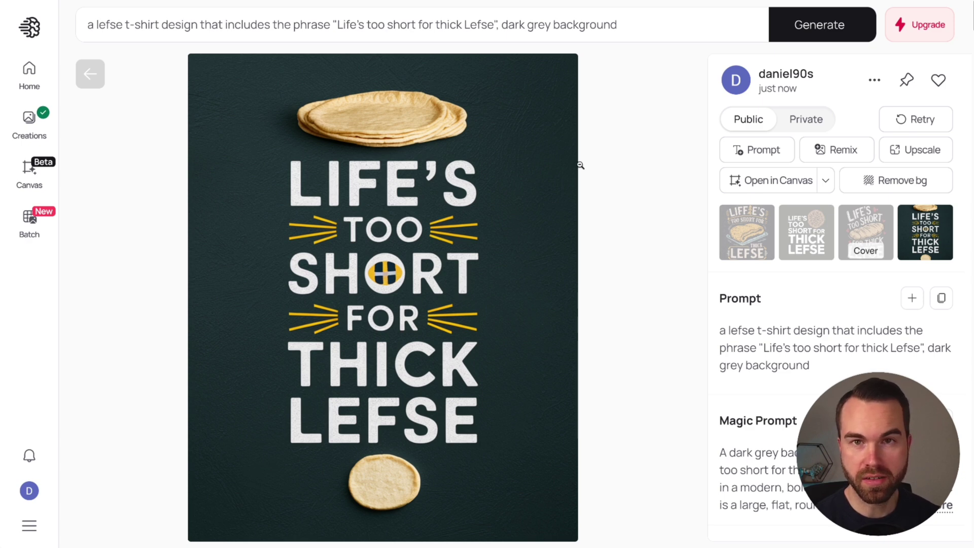
# Generate another batch with the same prompt and settings, and go through all of its designs
pyautogui.click(917, 127)
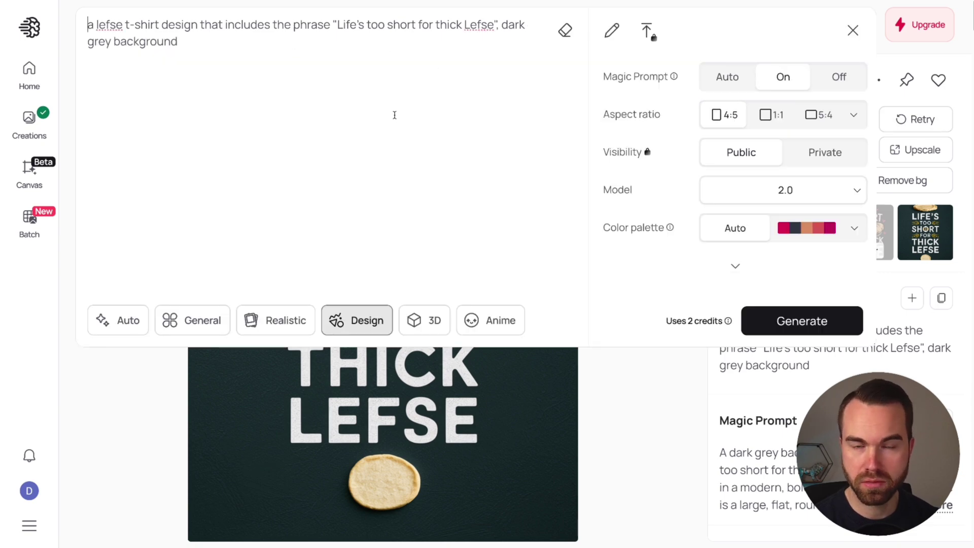
pyautogui.click(837, 321)
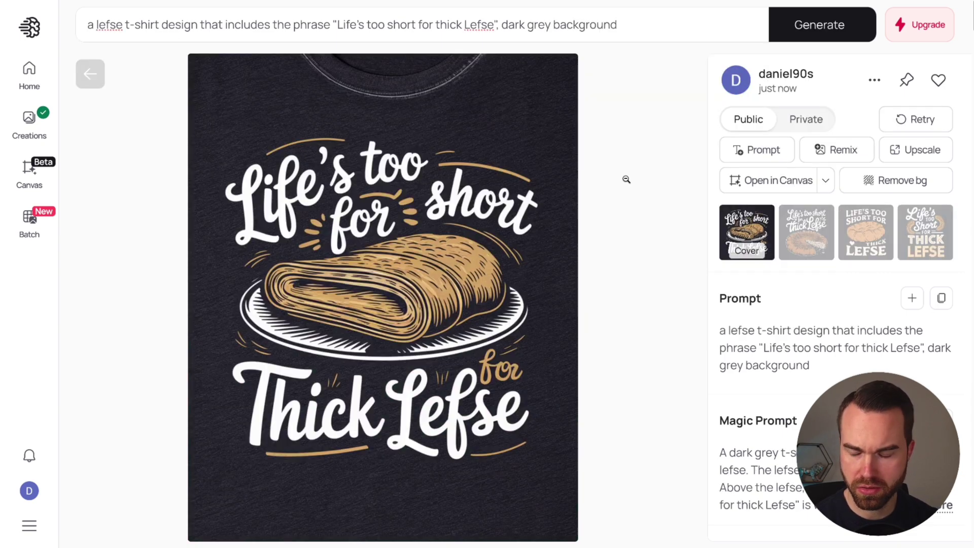
pyautogui.press('Right')
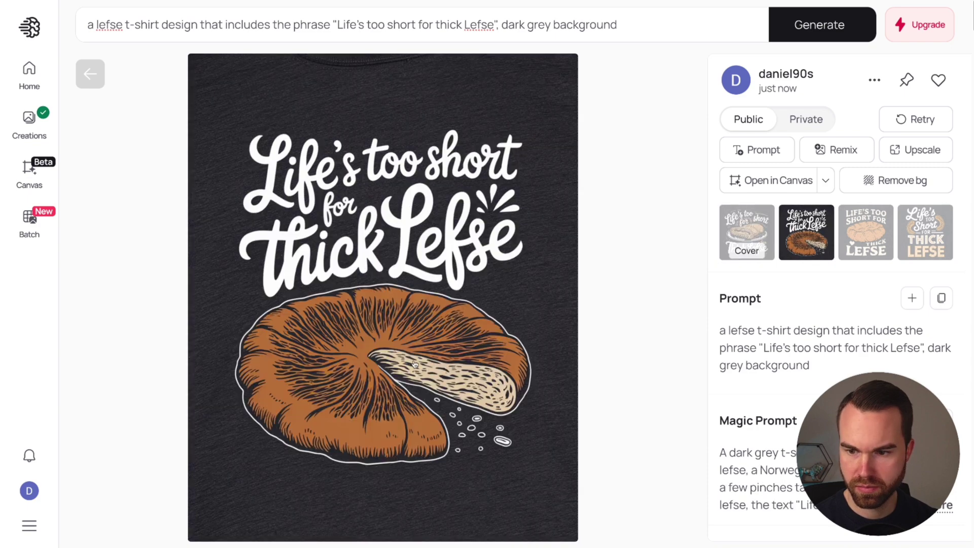
pyautogui.press('Right')
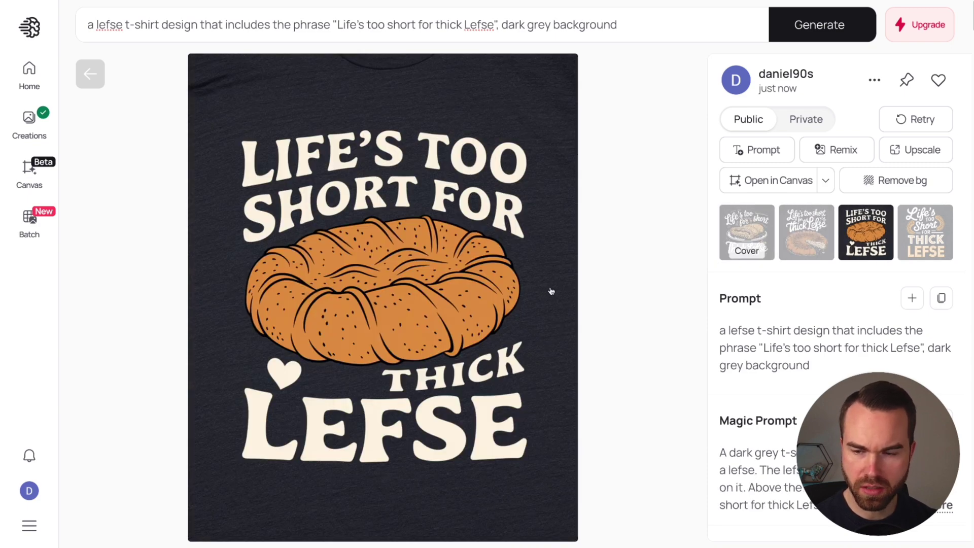
pyautogui.press('Right')
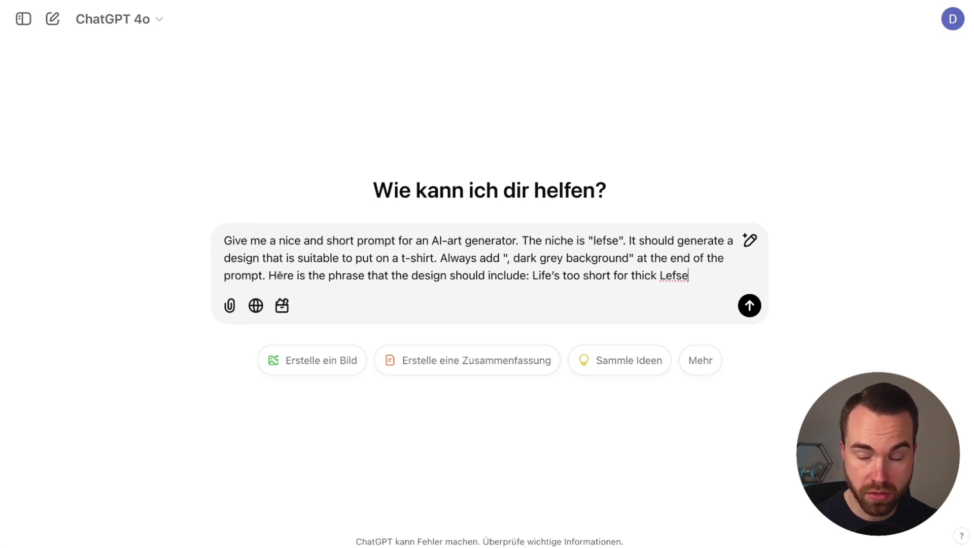
# Send ChatGPT the request for a short lefse t-shirt art prompt with "Life's too short for thick Lefse", ending in ", dark grey background"
pyautogui.moveTo(533, 275); pyautogui.dragTo(687, 275)
pyautogui.click(532, 276)
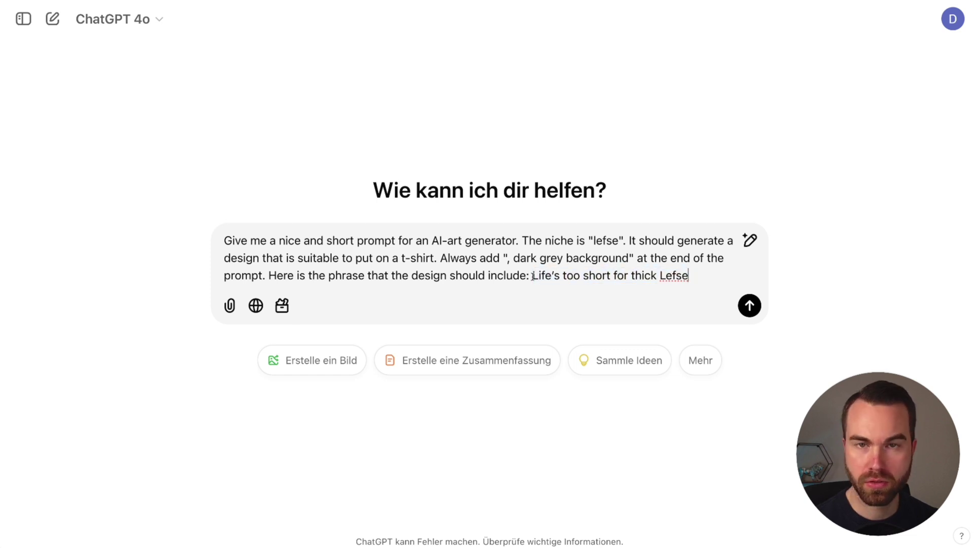
pyautogui.moveTo(532, 277); pyautogui.dragTo(693, 278)
pyautogui.click(599, 239)
pyautogui.moveTo(599, 239); pyautogui.dragTo(620, 239)
pyautogui.click(711, 280)
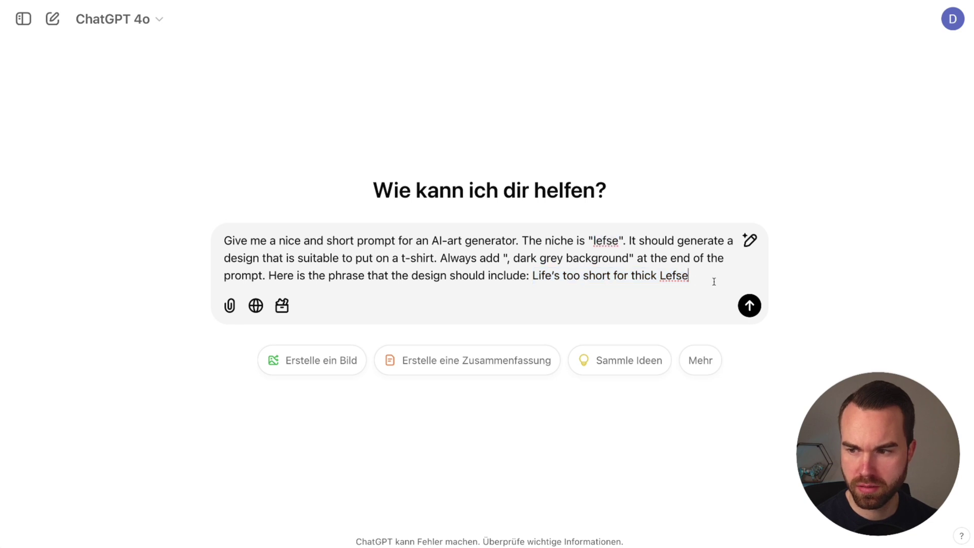
pyautogui.press('Return')
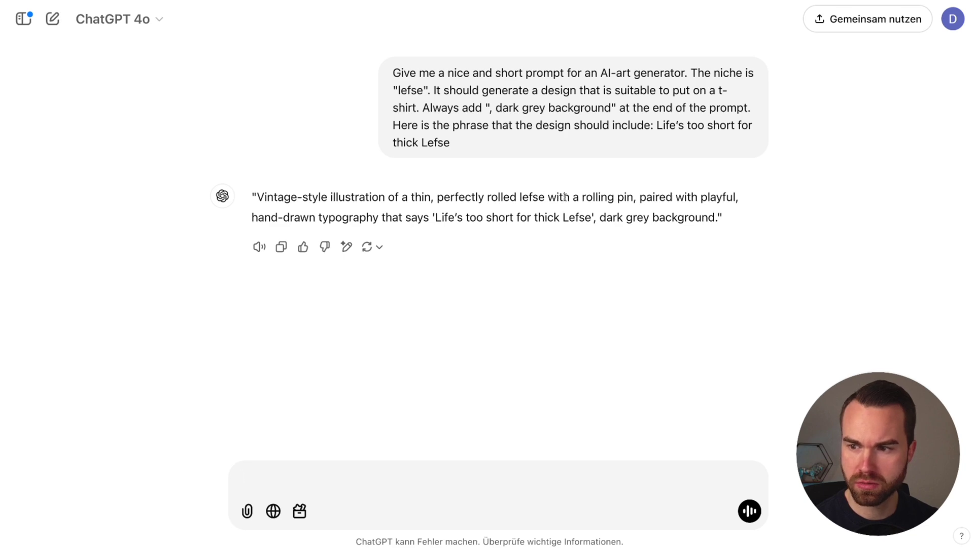
# Replace the Ideogram prompt with ChatGPT's vintage-style lefse and rolling pin prompt, and generate designs in the Design style
pyautogui.moveTo(256, 197); pyautogui.dragTo(714, 217)
pyautogui.hotkey('ctrl', 'c')
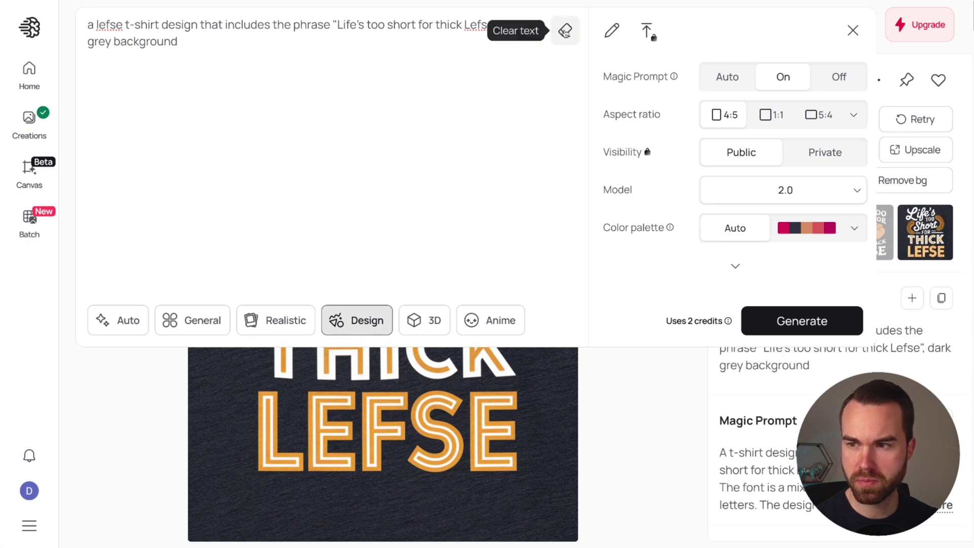
pyautogui.click(565, 31)
pyautogui.hotkey('ctrl', 'v')
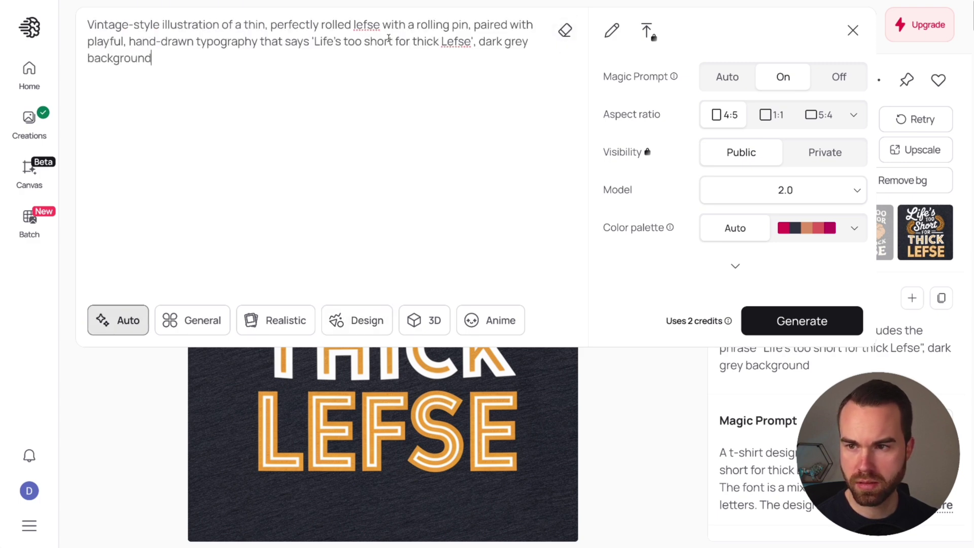
pyautogui.click(357, 320)
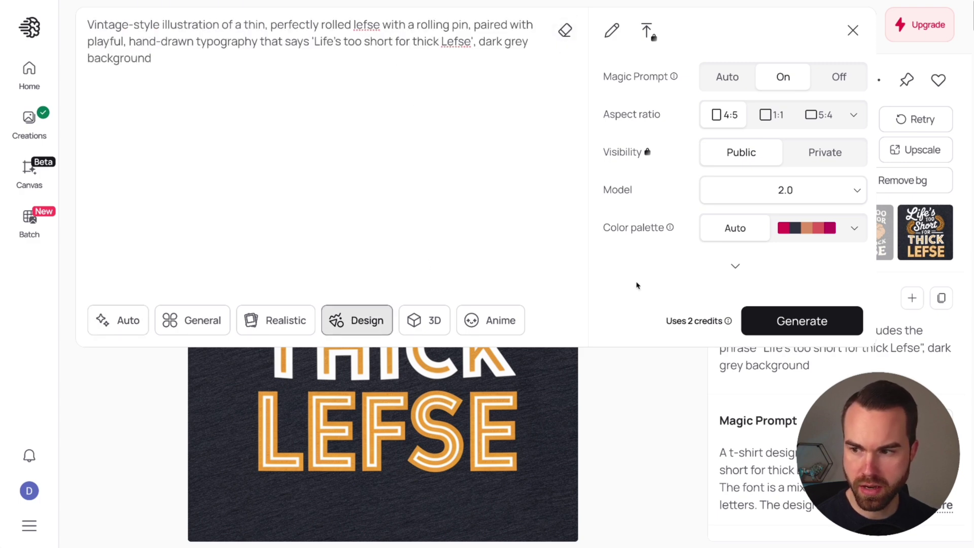
pyautogui.click(792, 321)
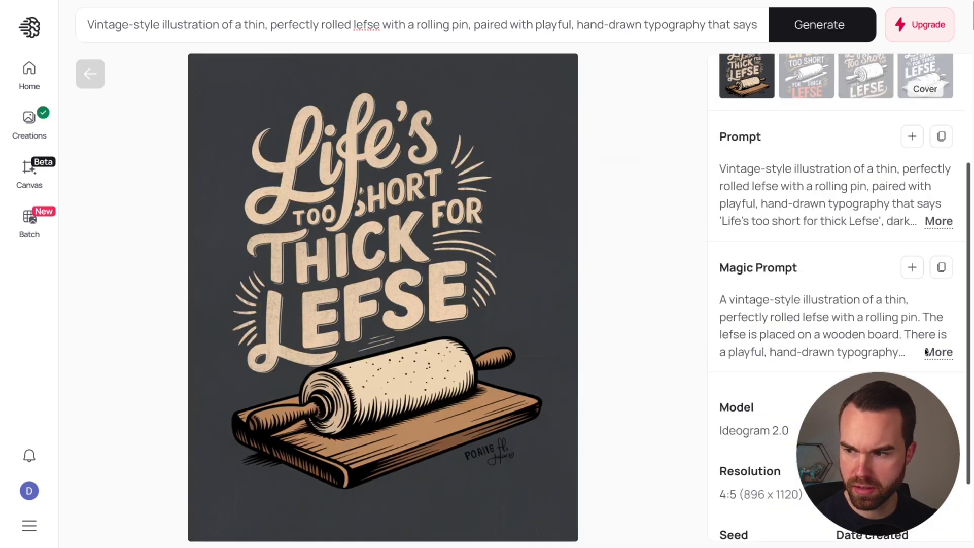
# Expand the full Magic Prompt text of the rolling pin design and read it
pyautogui.click(937, 352)
pyautogui.scroll(-3, 815, 317)
pyautogui.scroll(3, 816, 318)
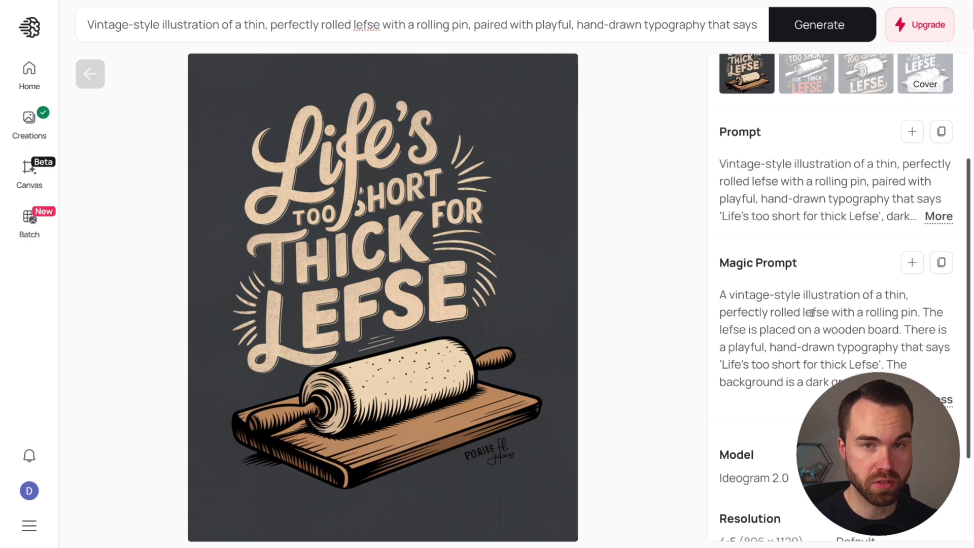
# Regenerate the vintage-style lefse prompt with Magic Prompt off and view the second resulting design
pyautogui.click(487, 25)
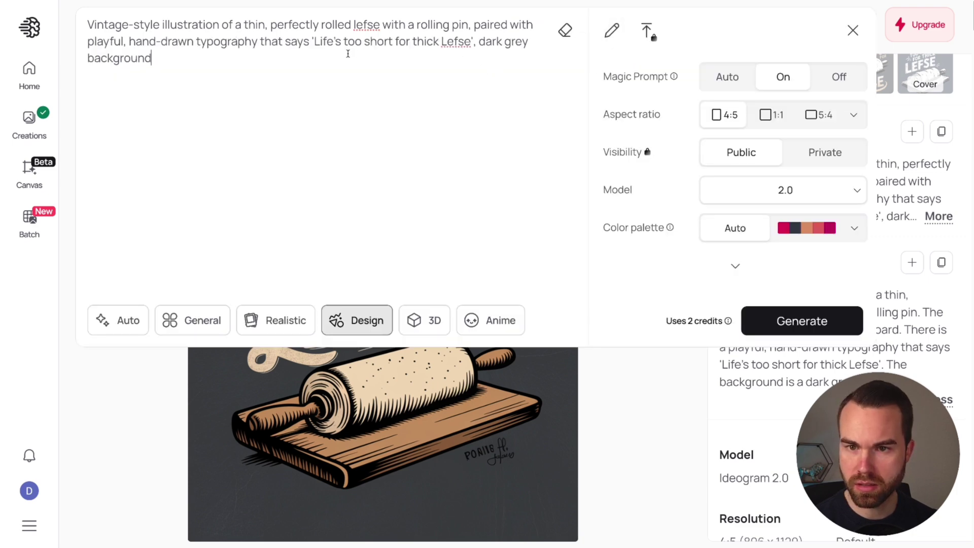
pyautogui.click(835, 76)
pyautogui.click(787, 324)
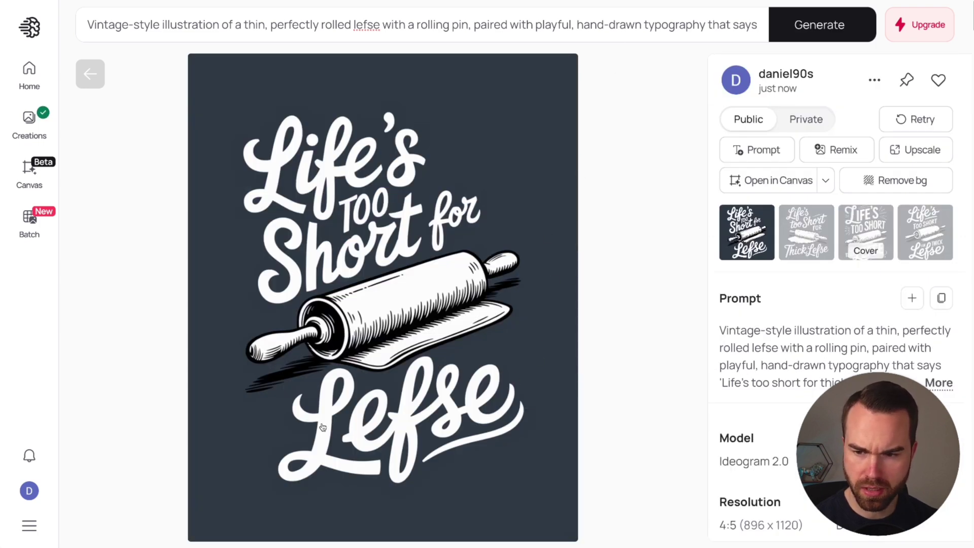
pyautogui.press('Right')
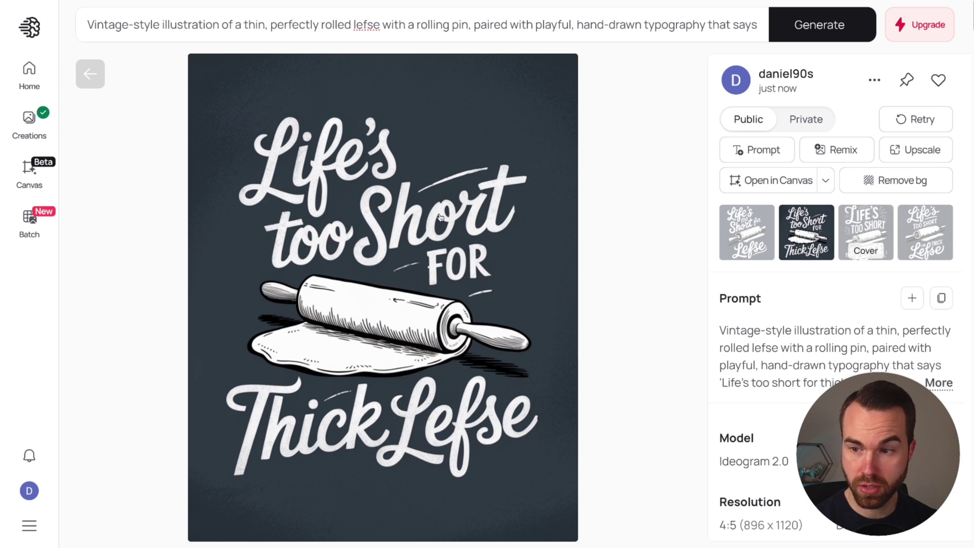
# Compare the remaining rolling pin designs and return to the second one
pyautogui.press('Right')
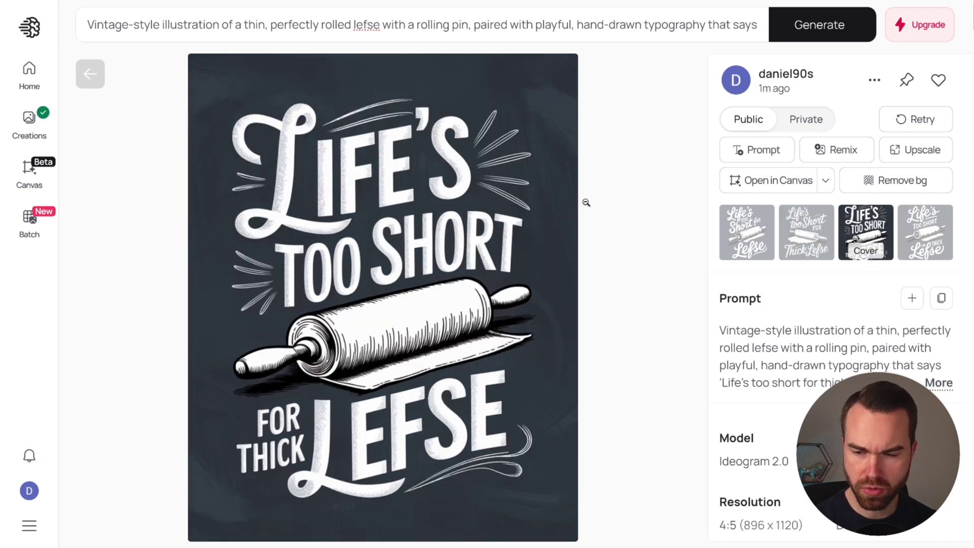
pyautogui.press('Right')
pyautogui.press('Left')
pyautogui.press('Left')
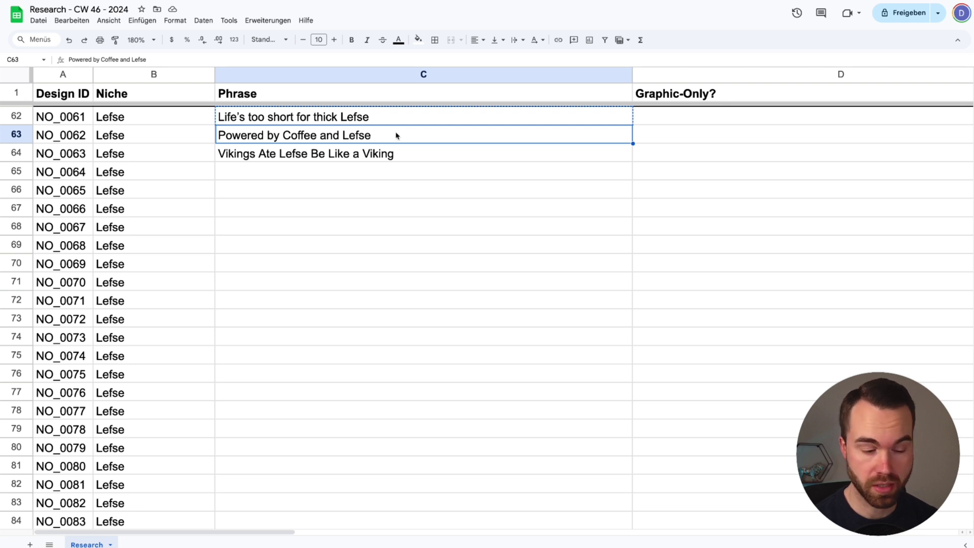
# Copy the phrase "Powered by Coffee and Lefse" from the Research sheet, ask ChatGPT for a prompt for it, and read the answer
pyautogui.hotkey('ctrl', 'c')
pyautogui.press('super+Tab')
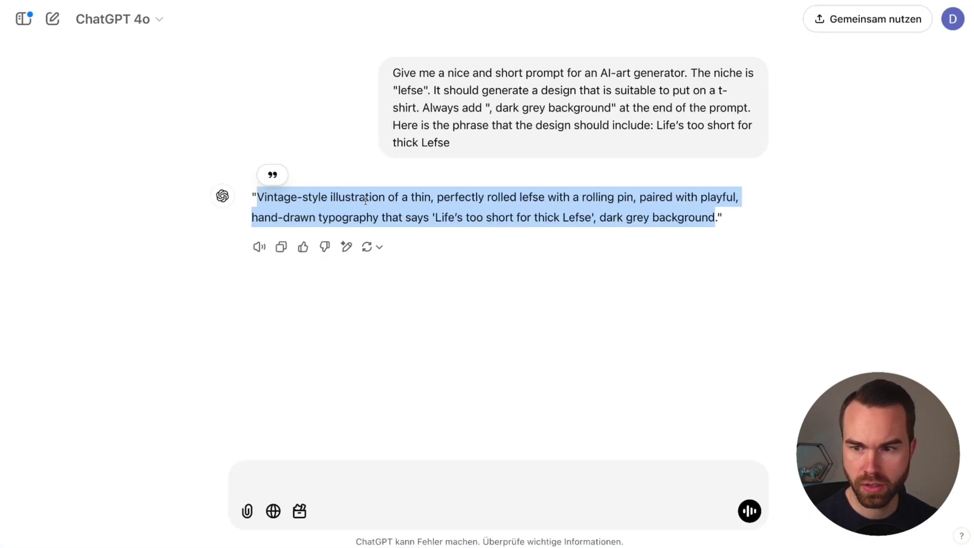
pyautogui.click(380, 468)
pyautogui.write('Now give me a prompt for this phrase:')
pyautogui.hotkey('ctrl', 'v')
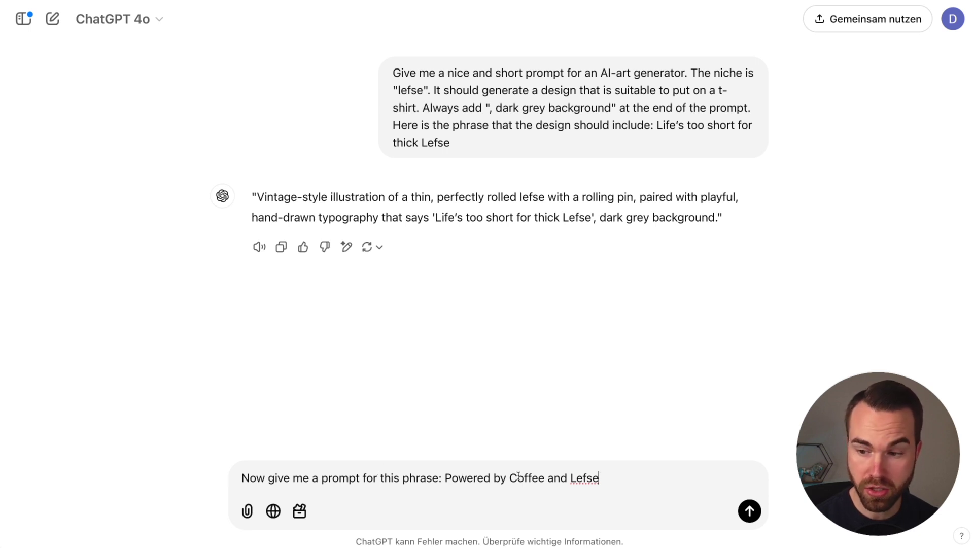
pyautogui.press('Return')
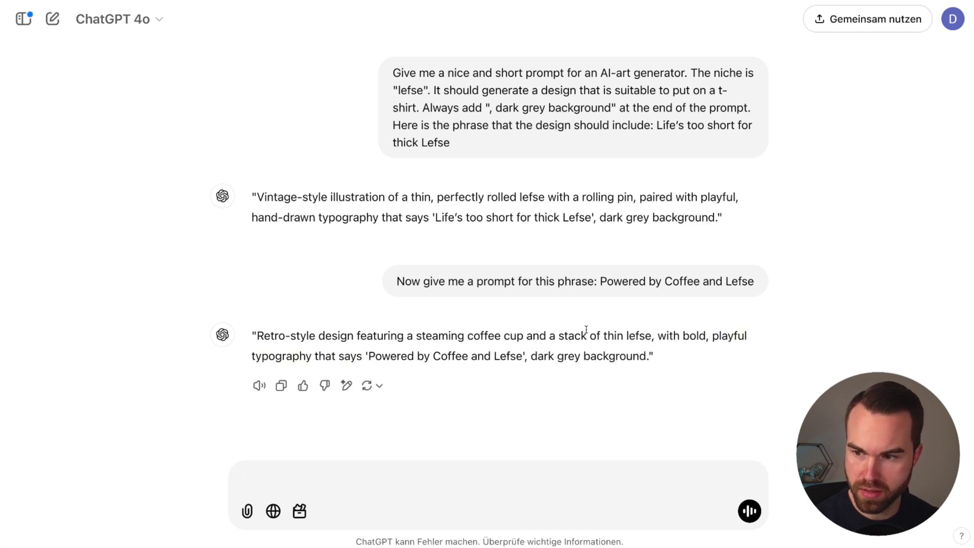
pyautogui.moveTo(558, 335); pyautogui.dragTo(652, 335)
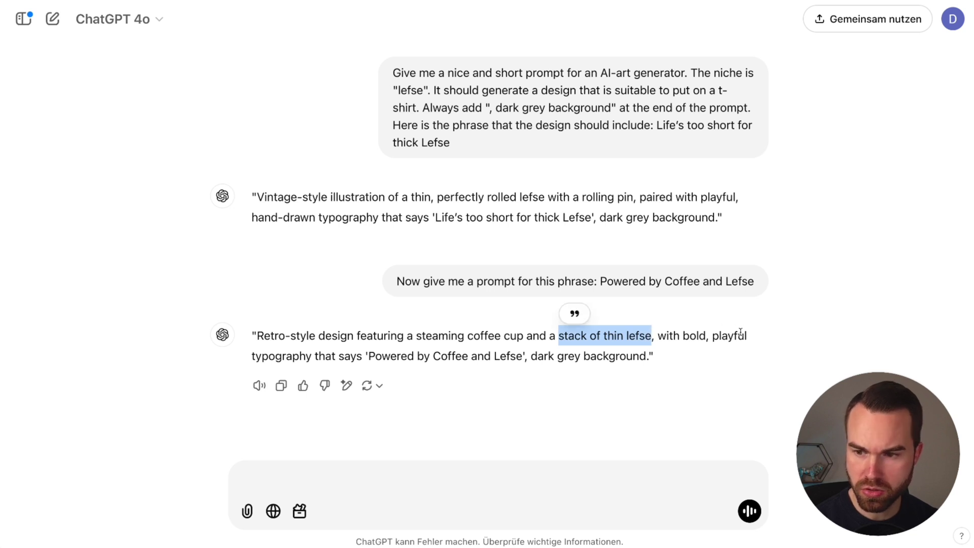
pyautogui.click(296, 357)
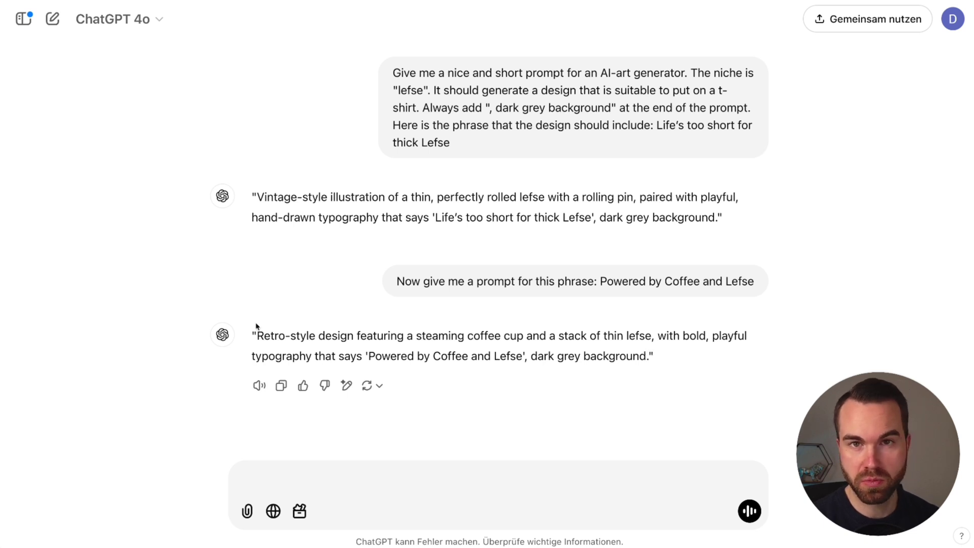
# Replace the Ideogram prompt with ChatGPT's retro-style coffee cup and lefse stack prompt, and generate designs in the Design style
pyautogui.moveTo(256, 327); pyautogui.dragTo(645, 354)
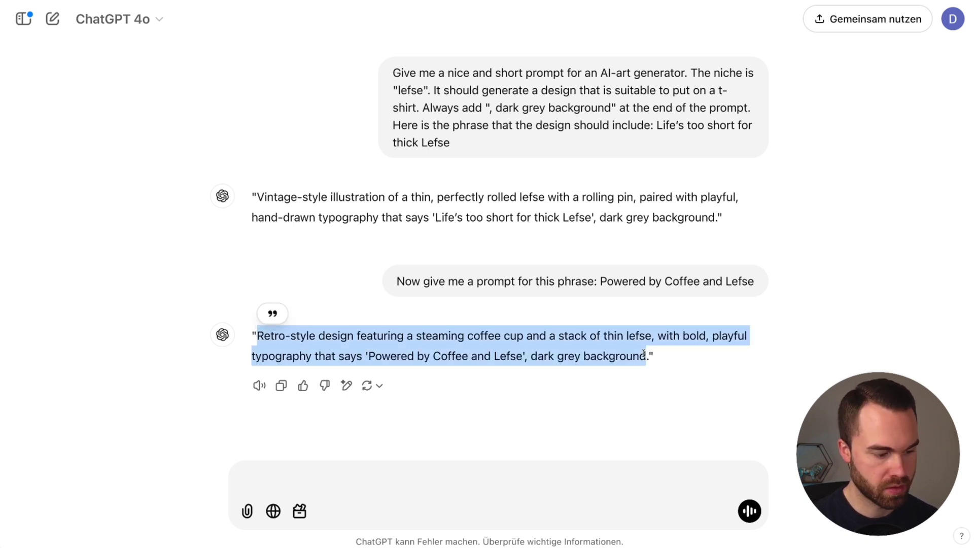
pyautogui.press('super+Tab')
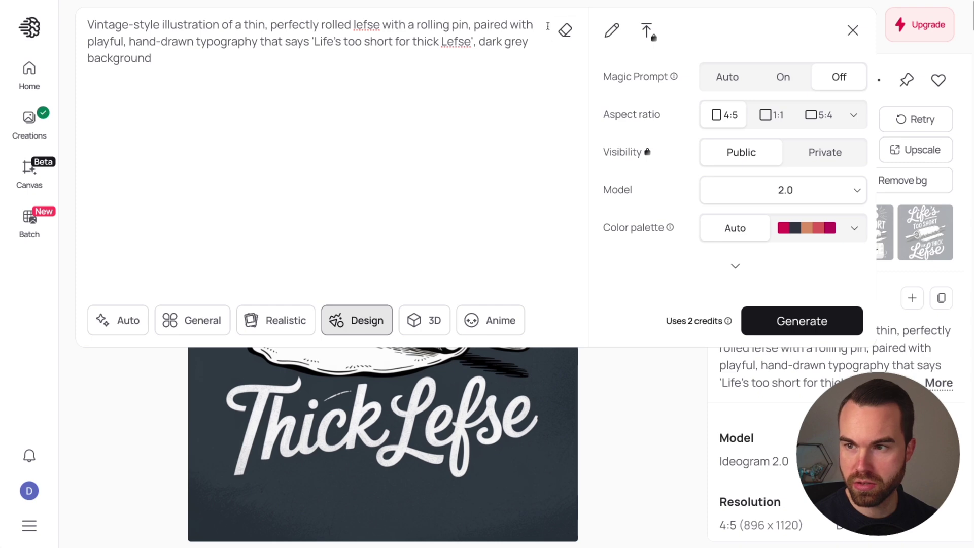
pyautogui.click(564, 29)
pyautogui.press('super+v')
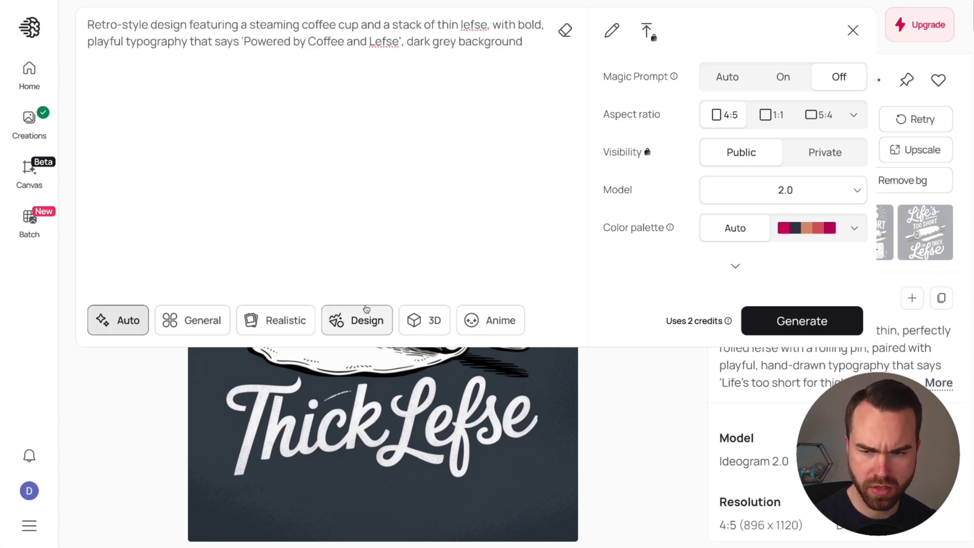
pyautogui.click(350, 322)
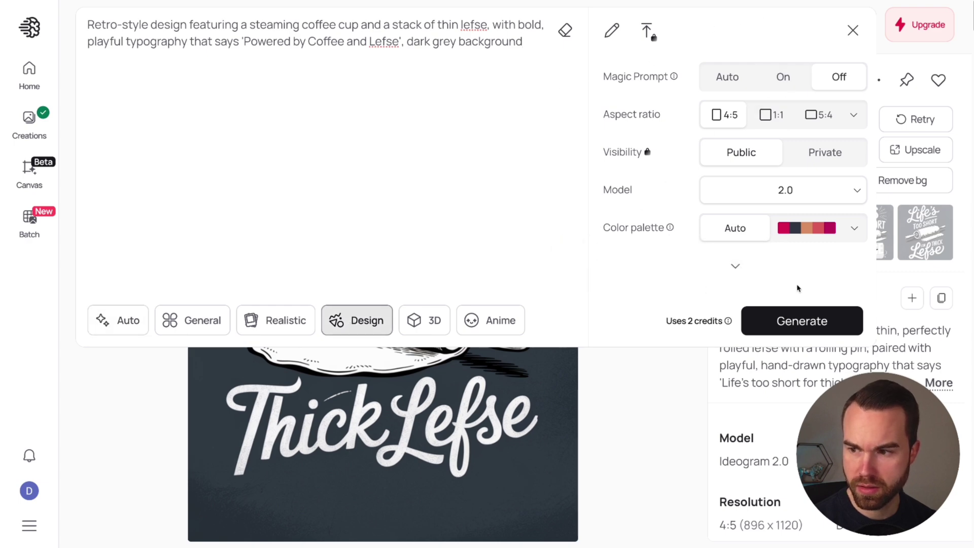
pyautogui.click(796, 321)
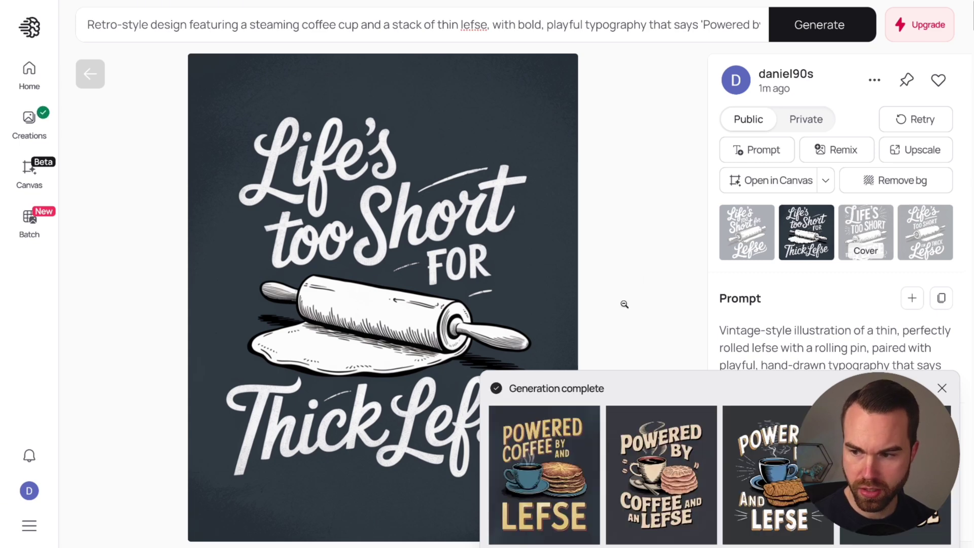
# Open the first retro coffee and lefse result and look through all four designs for correct wording
pyautogui.click(559, 442)
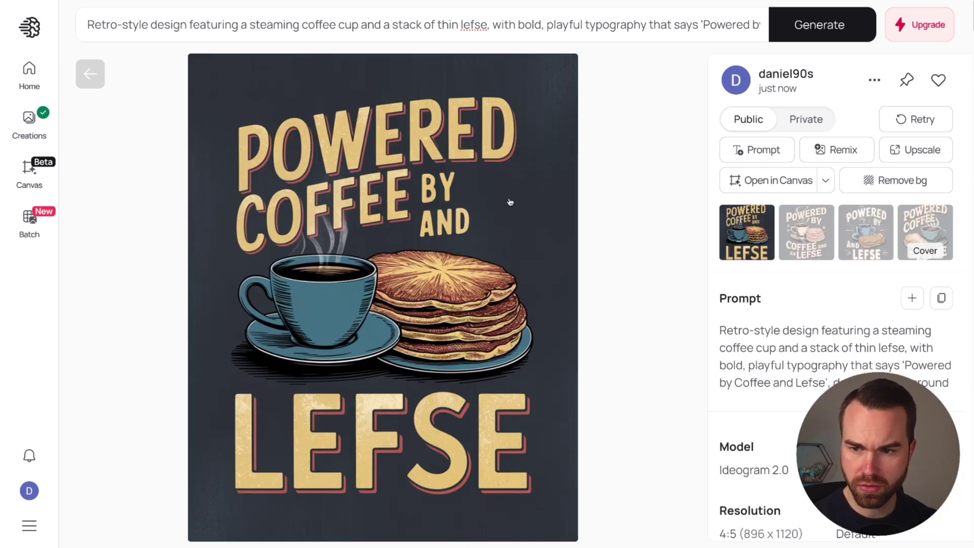
pyautogui.press('Right')
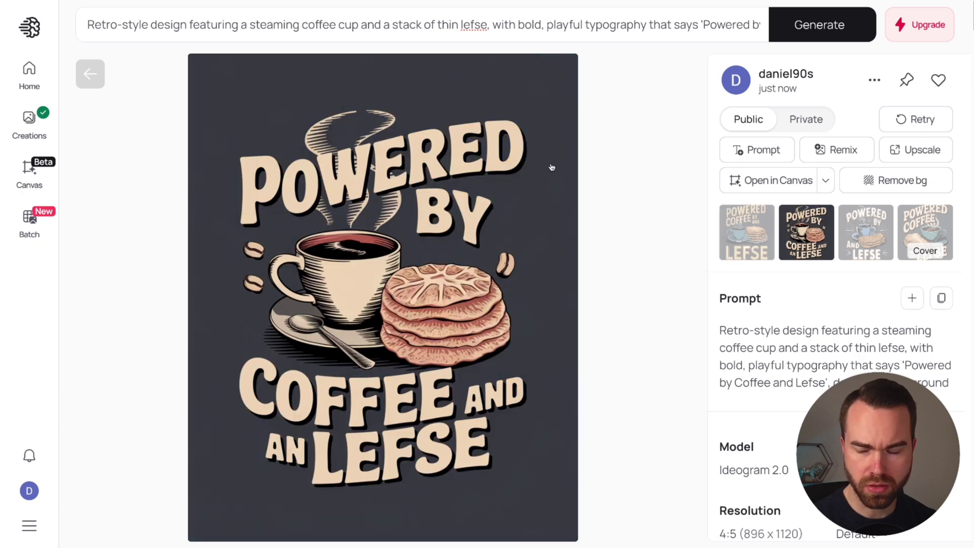
pyautogui.press('Right')
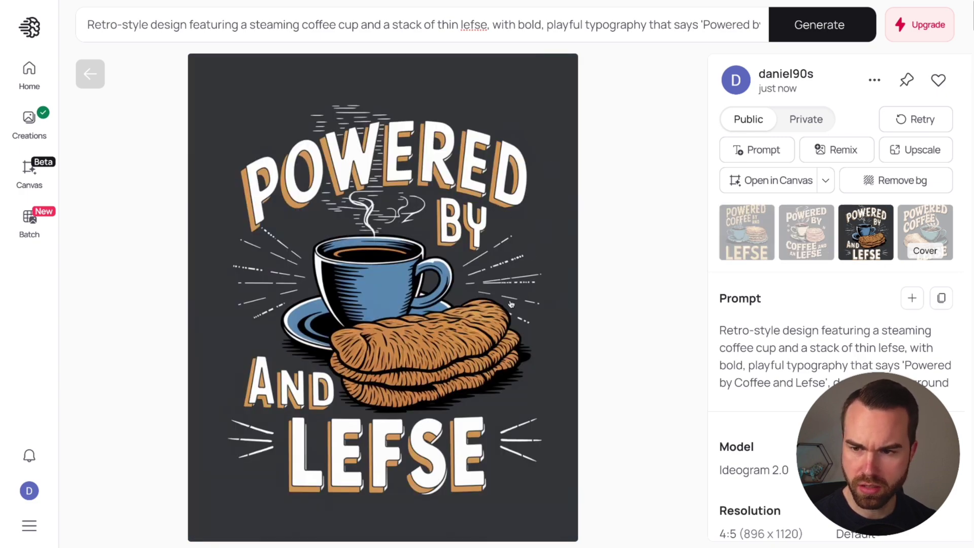
pyautogui.press('Right')
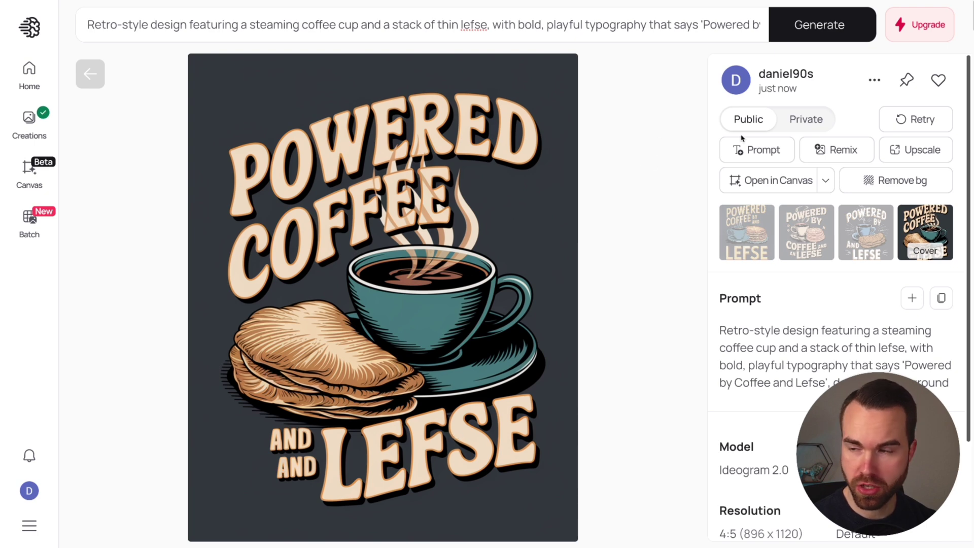
# Retry the retro-style coffee and lefse generation and look through all four new designs
pyautogui.click(917, 120)
pyautogui.click(801, 319)
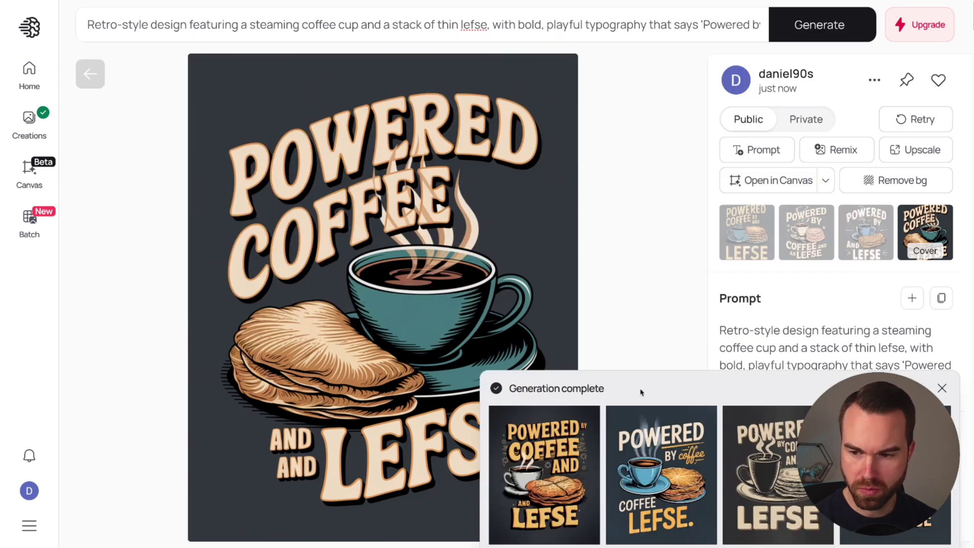
pyautogui.click(562, 475)
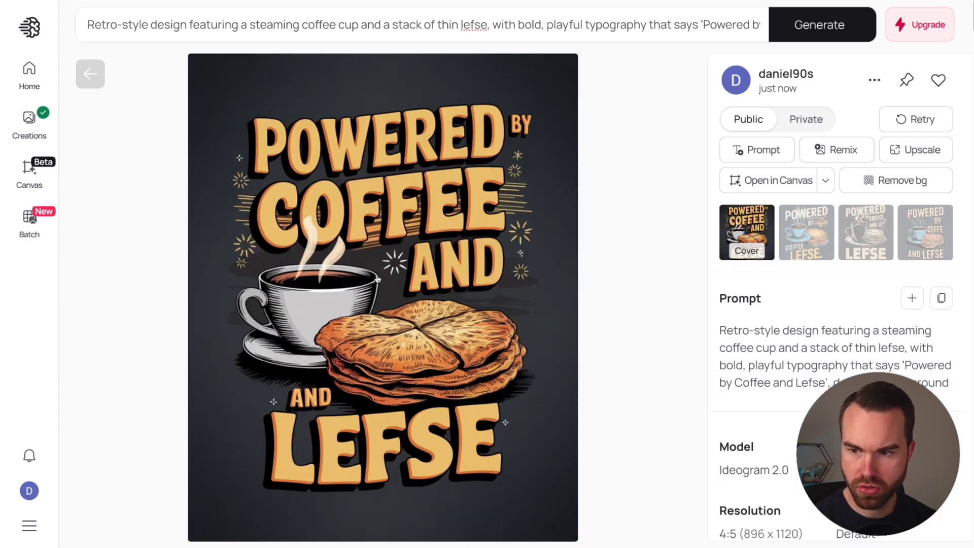
pyautogui.press('Right')
pyautogui.press('Right')
pyautogui.press('Right')
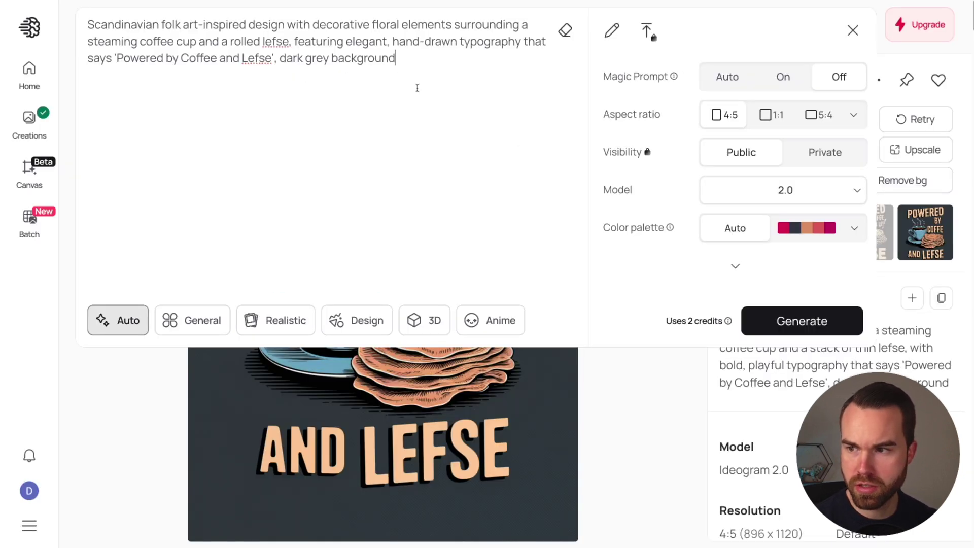
# Generate designs from the Scandinavian folk art coffee and lefse prompt in the Design style, and open the first result
pyautogui.click(357, 320)
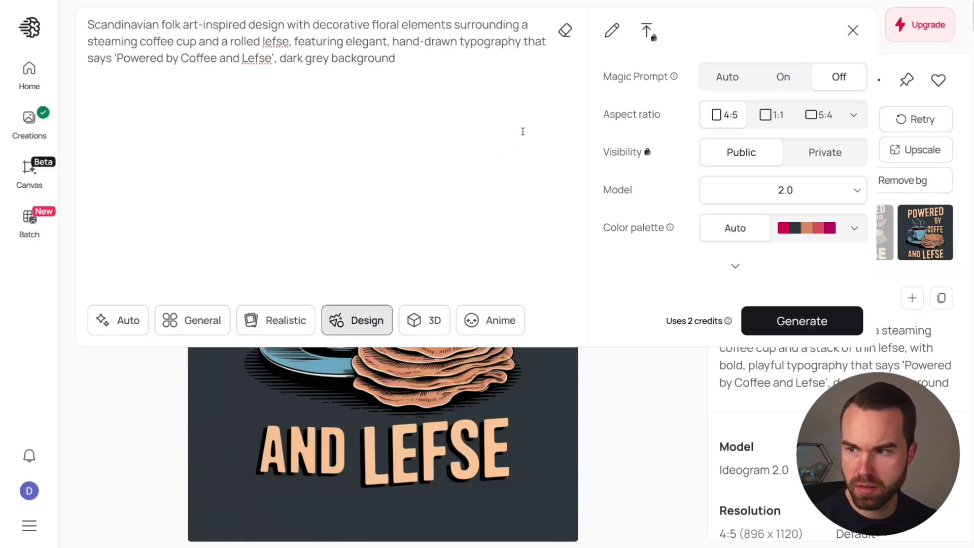
pyautogui.click(785, 318)
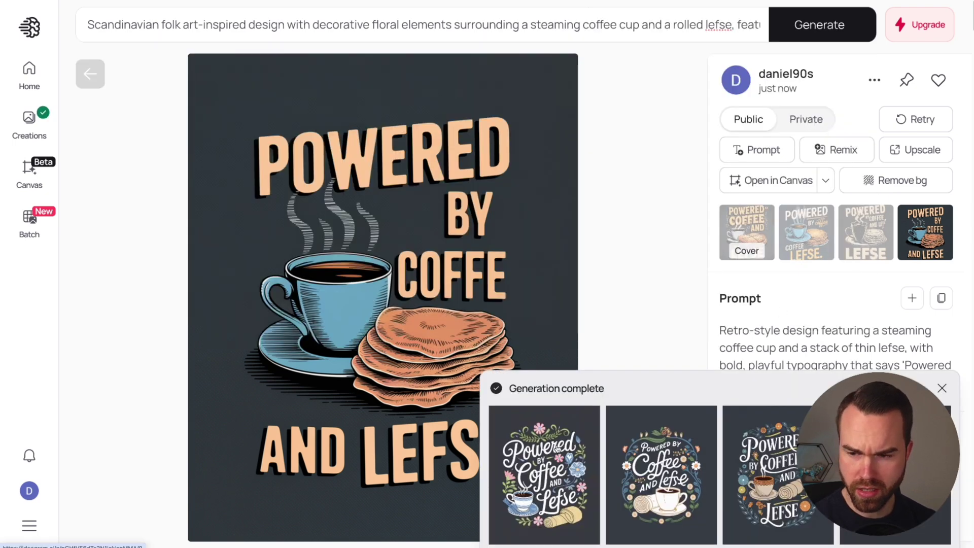
pyautogui.click(556, 448)
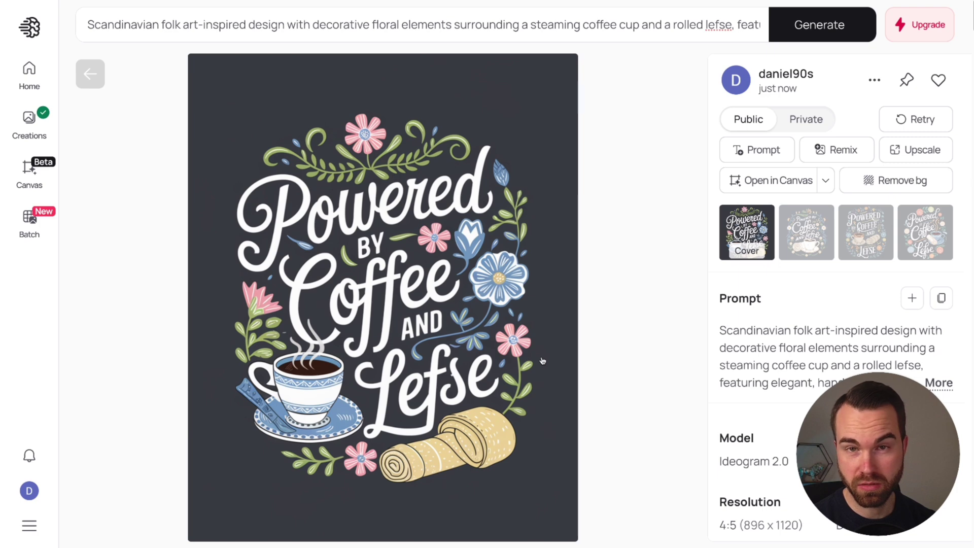
# Look through the other Scandinavian folk art designs and compare the third with the fourth
pyautogui.press('Right')
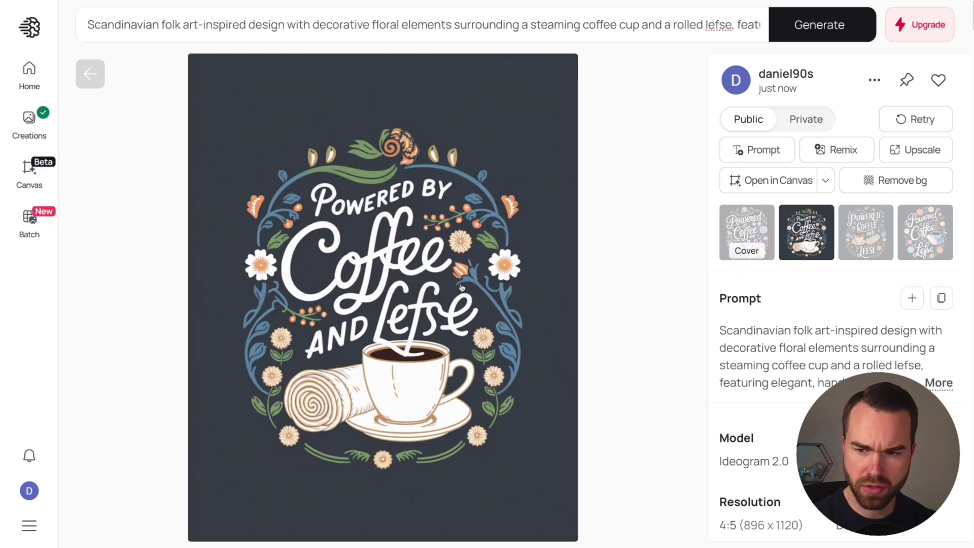
pyautogui.press('Right')
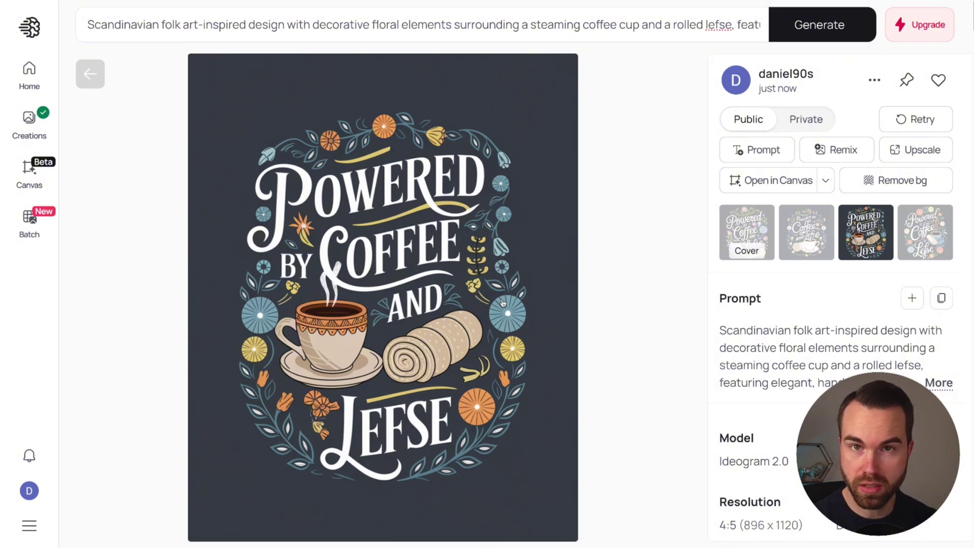
pyautogui.press('Right')
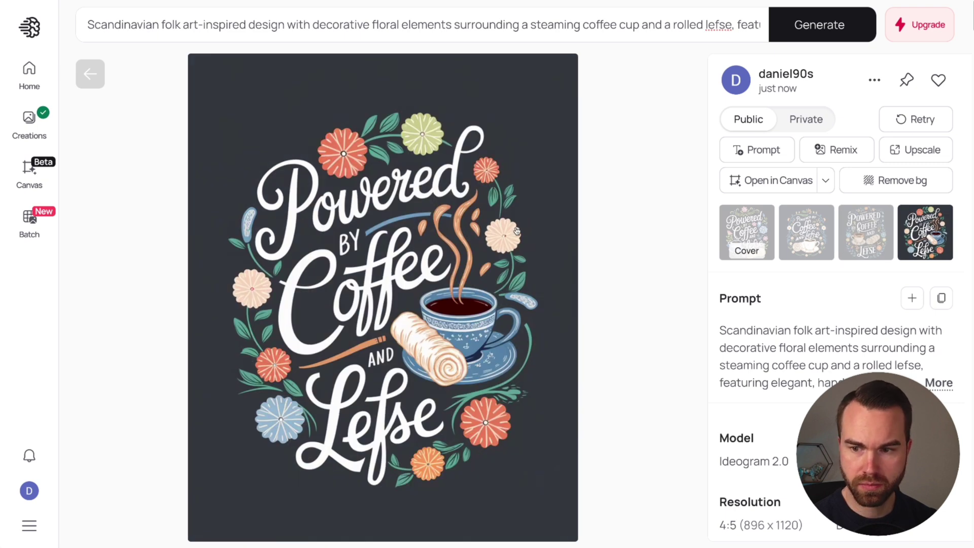
pyautogui.press('Left')
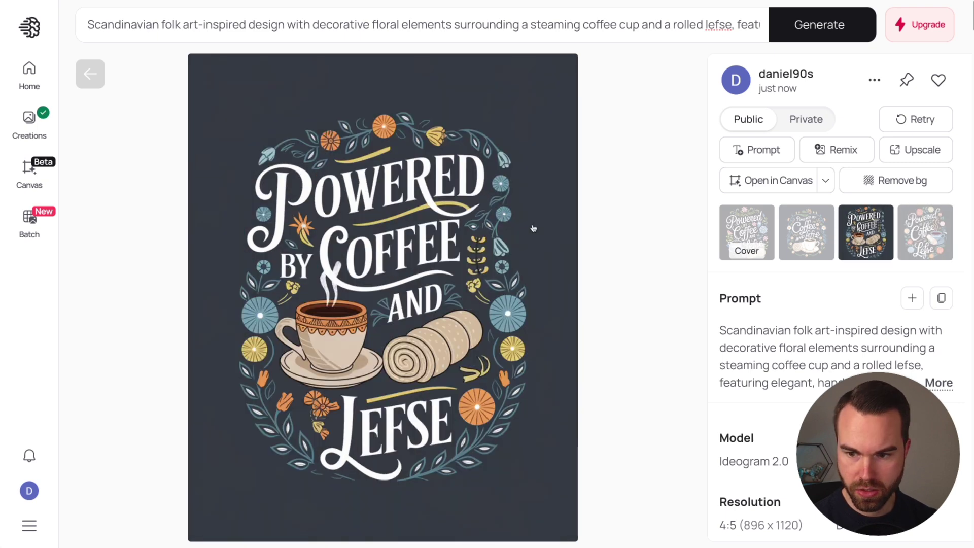
pyautogui.press('Right')
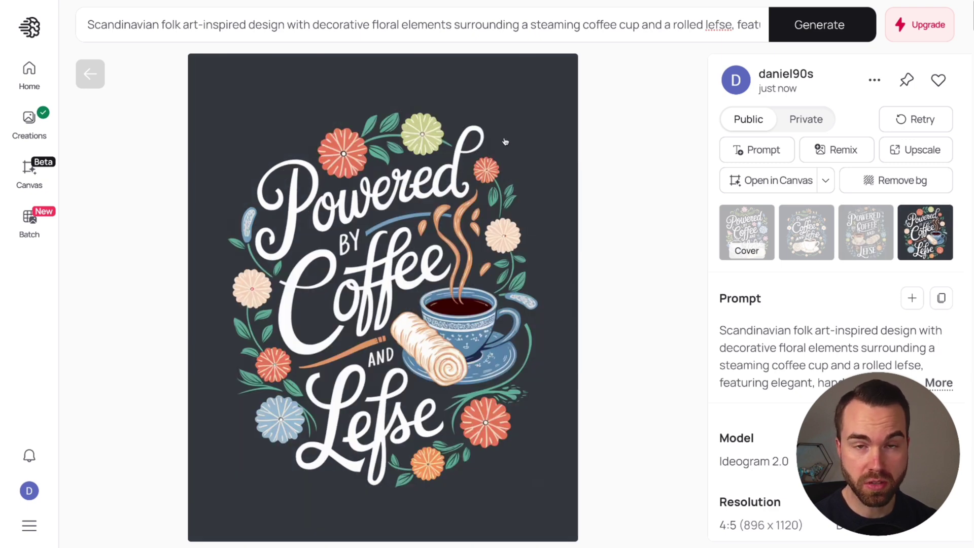
pyautogui.press('Left')
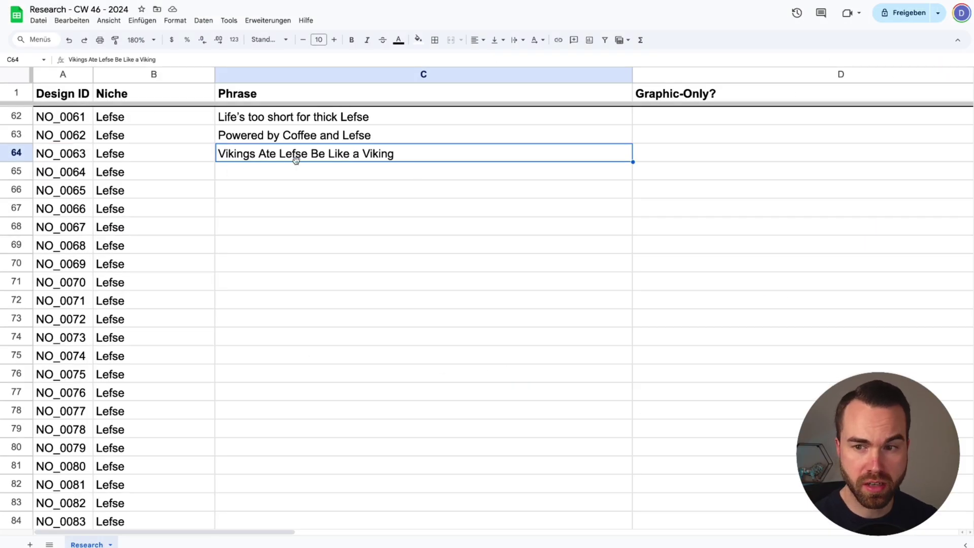
# Copy "Vikings Ate Lefse Be Like a Viking" from the Research sheet and request a ChatGPT prompt for that phrase
pyautogui.hotkey('ctrl', 'c')
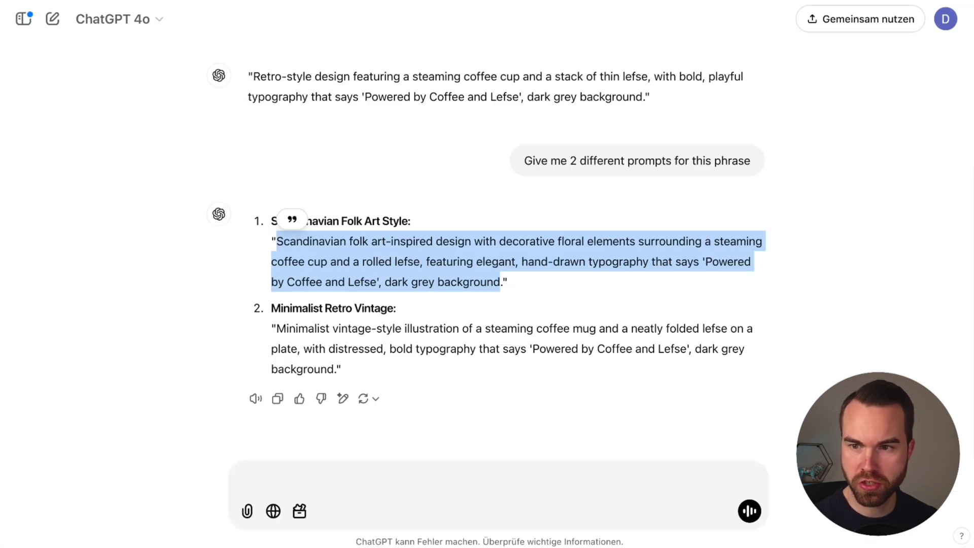
pyautogui.click(282, 235)
pyautogui.moveTo(270, 221); pyautogui.dragTo(520, 289)
pyautogui.moveTo(265, 310); pyautogui.dragTo(348, 354)
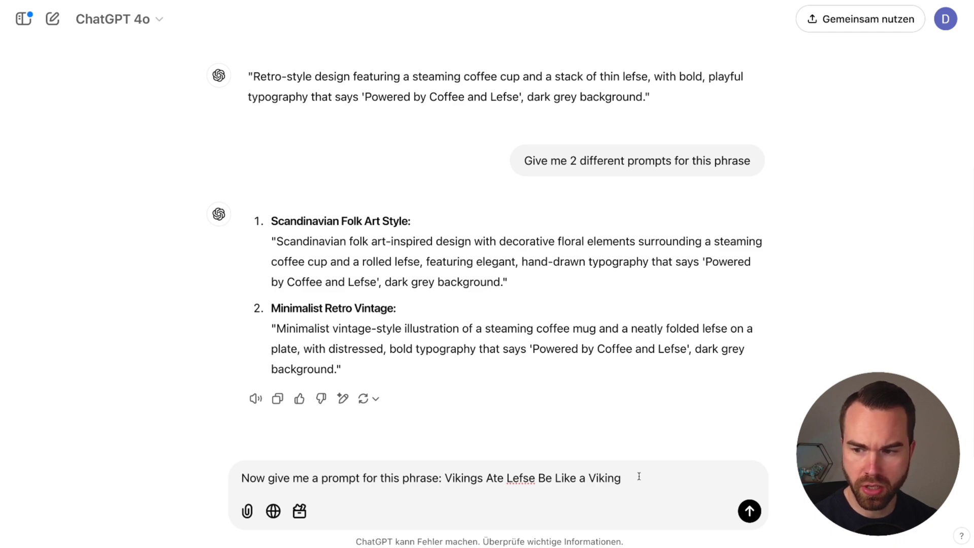
# Replace the Ideogram prompt with ChatGPT's bold Viking helmet and crossed axes prompt, and generate designs in the Design style
pyautogui.moveTo(253, 328); pyautogui.dragTo(309, 364)
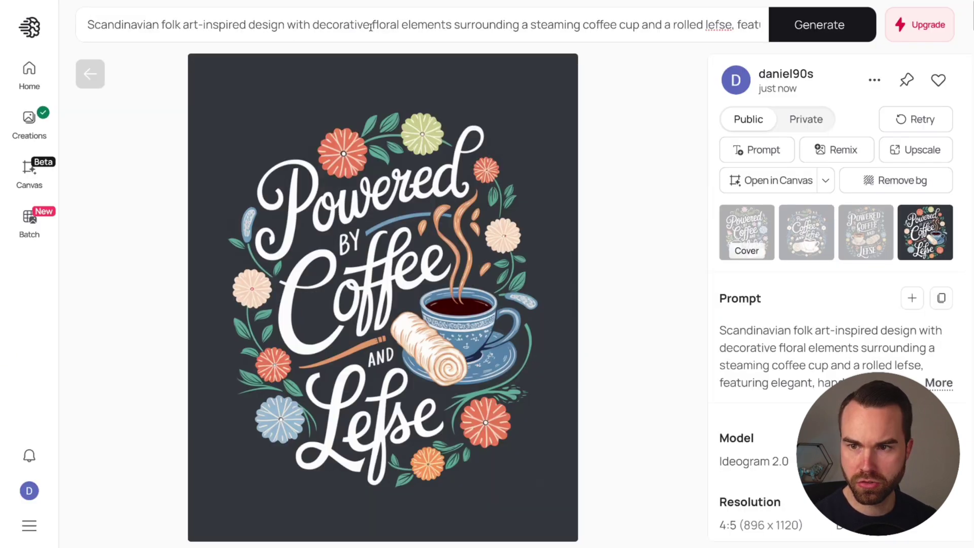
pyautogui.click(370, 25)
pyautogui.click(564, 30)
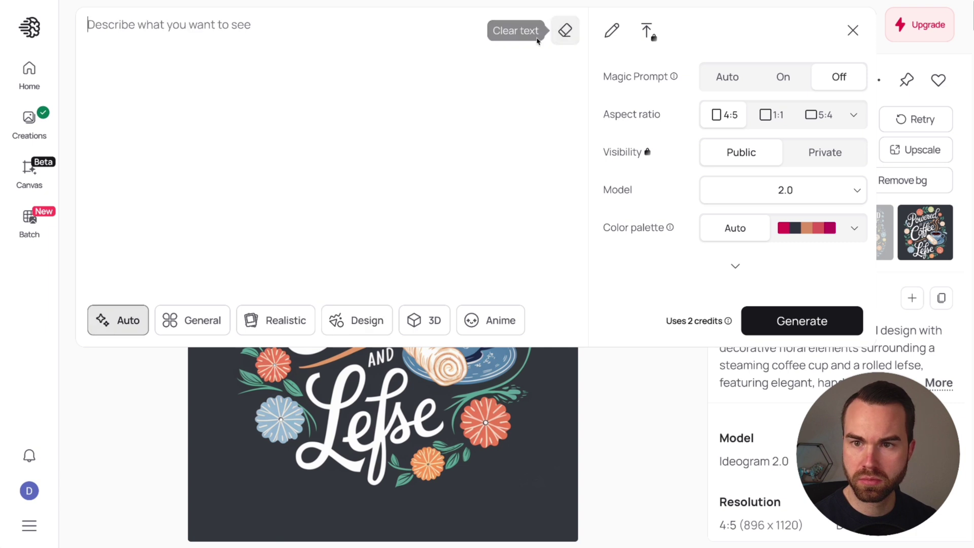
pyautogui.hotkey('ctrl', 'v')
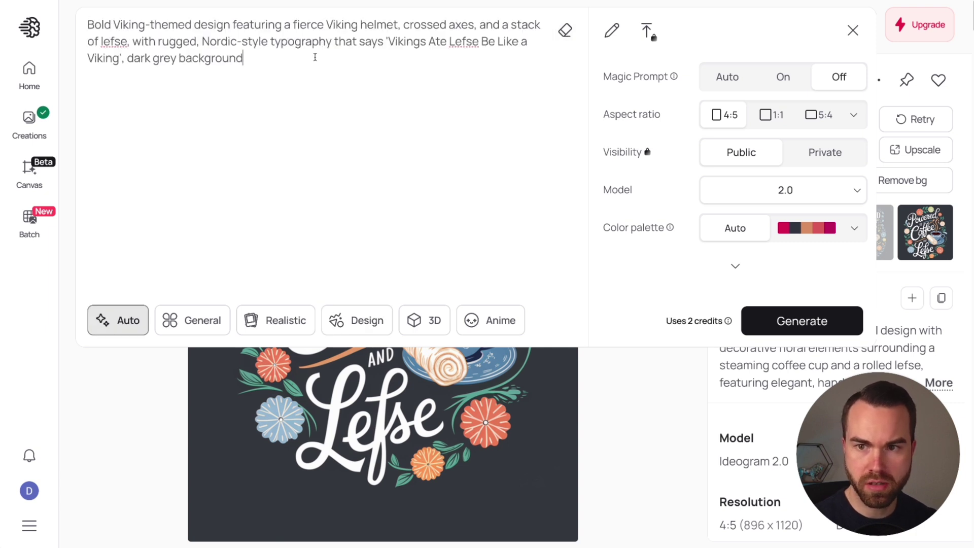
pyautogui.click(350, 319)
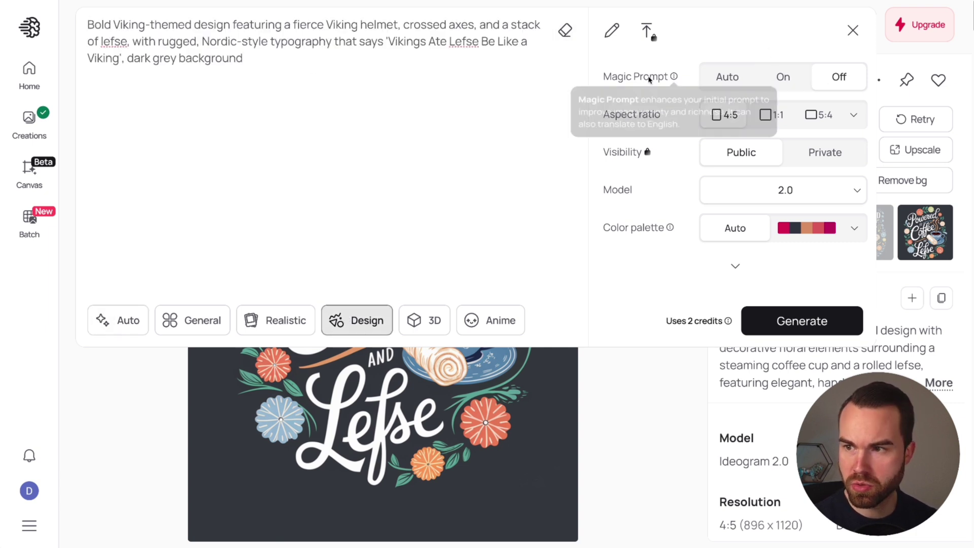
pyautogui.click(793, 320)
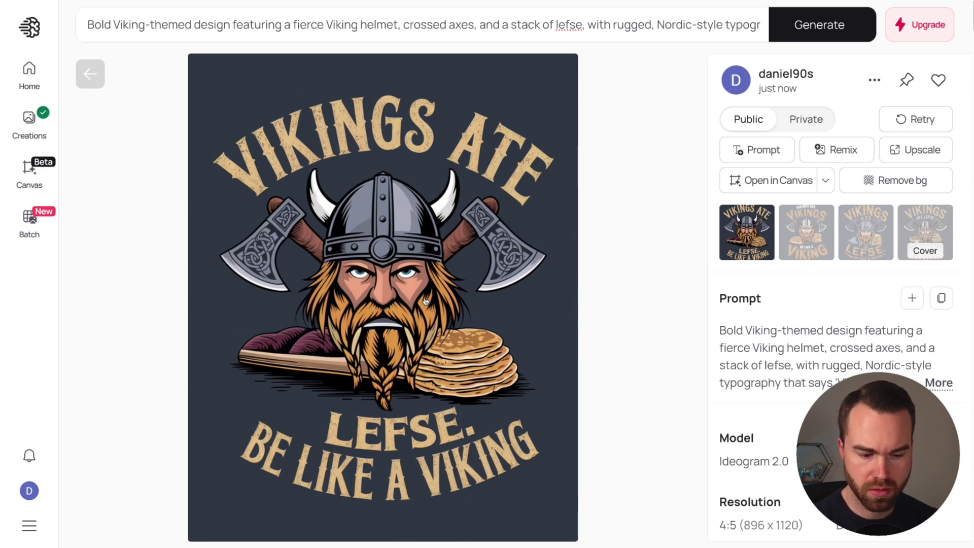
# Look through the remaining three Viking helmet designs one by one
pyautogui.press('Right')
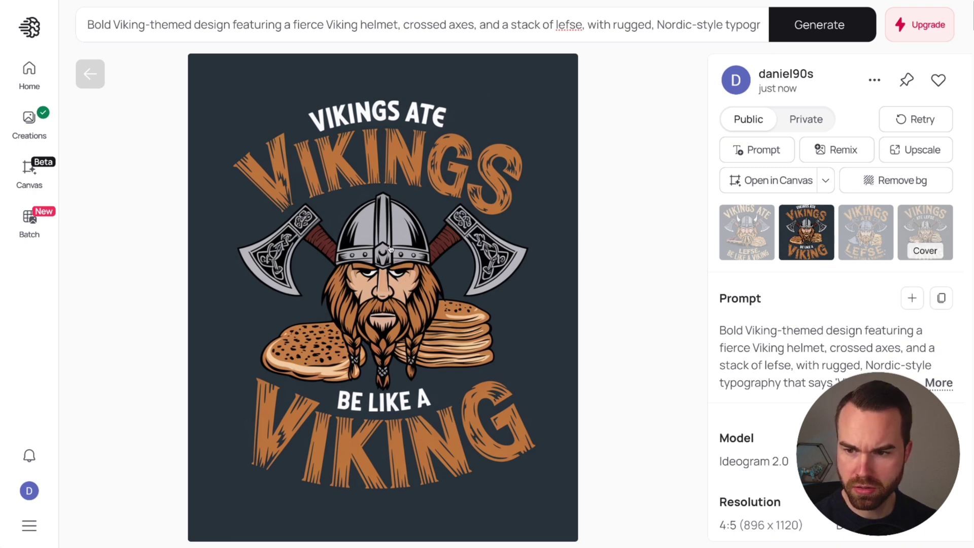
pyautogui.press('Right')
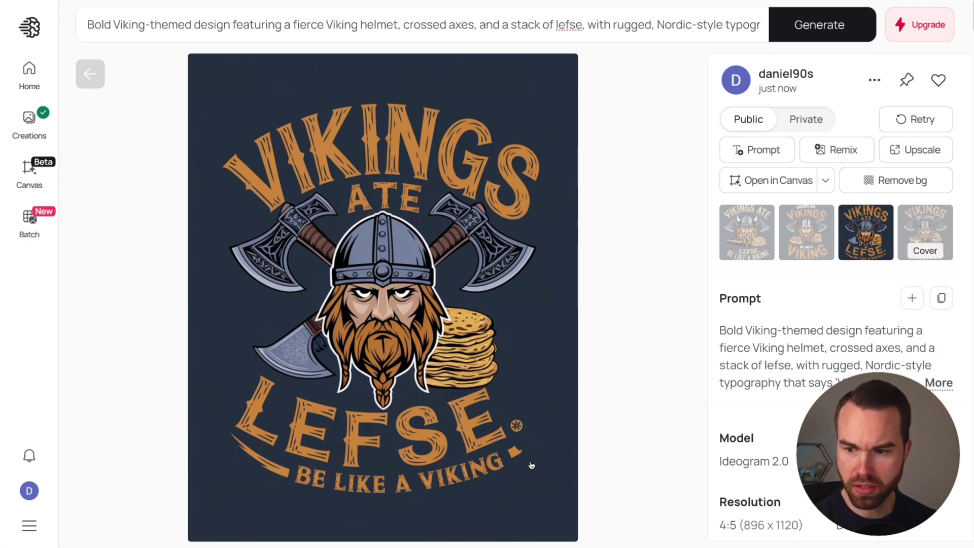
pyautogui.press('Right')
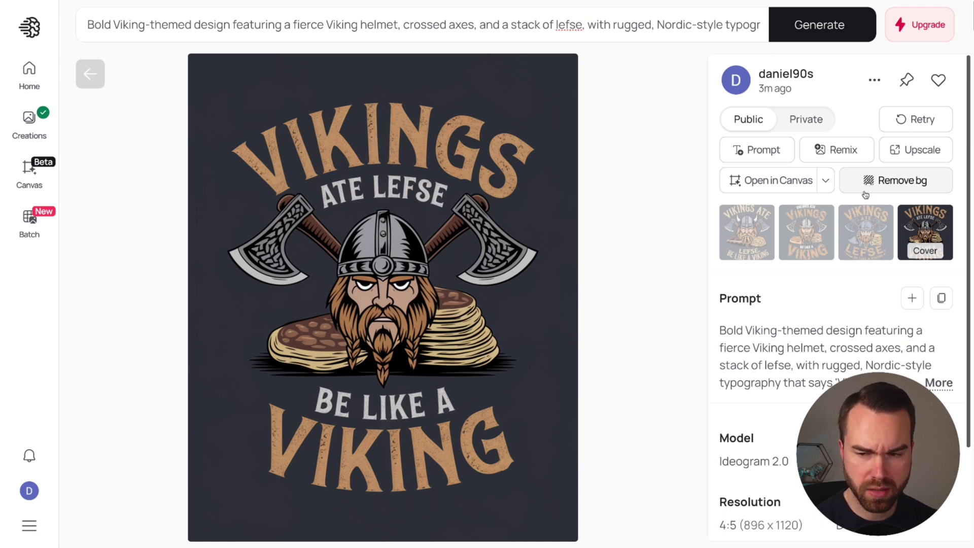
# Remove the background from the fourth Viking design and from the fourth "Powered by Coffee and Lefse" design
pyautogui.click(884, 183)
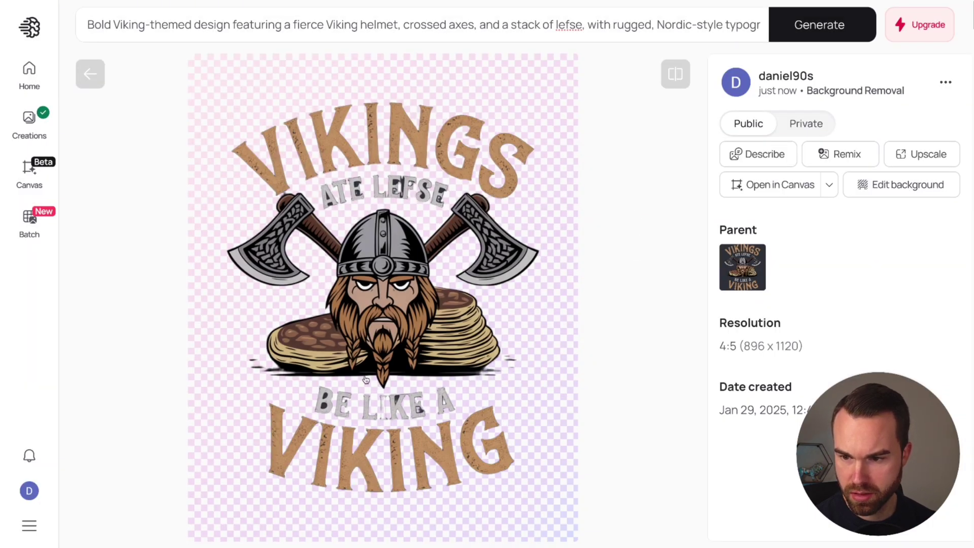
pyautogui.scroll(-1, 366, 170)
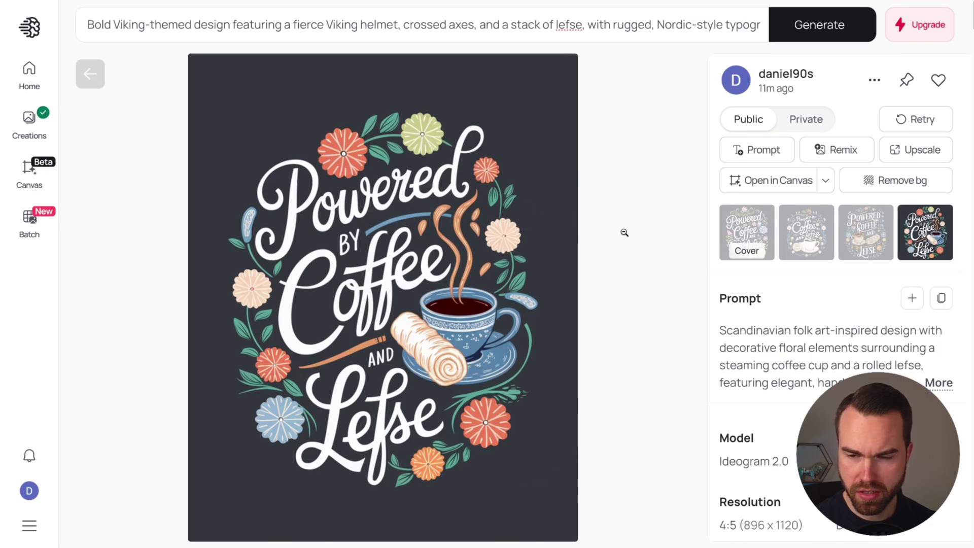
pyautogui.click(892, 180)
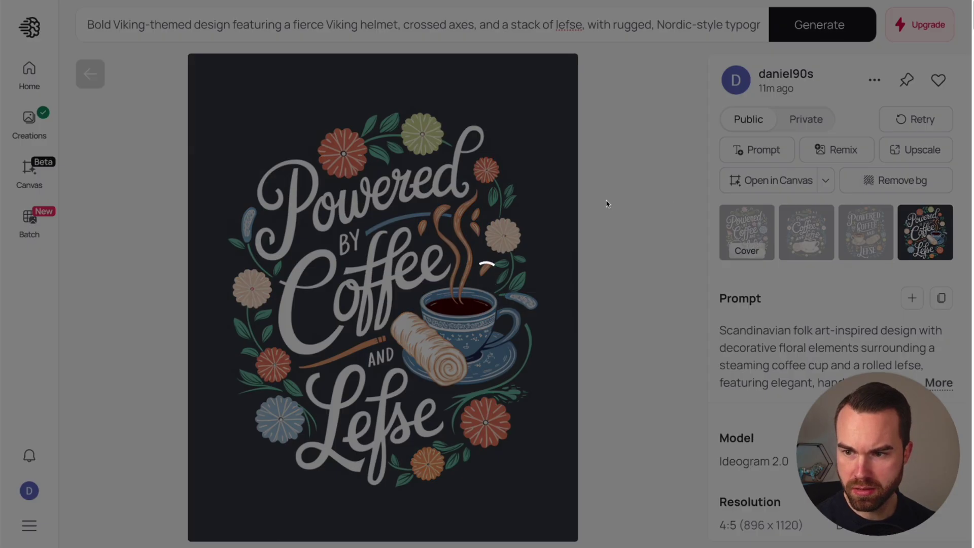
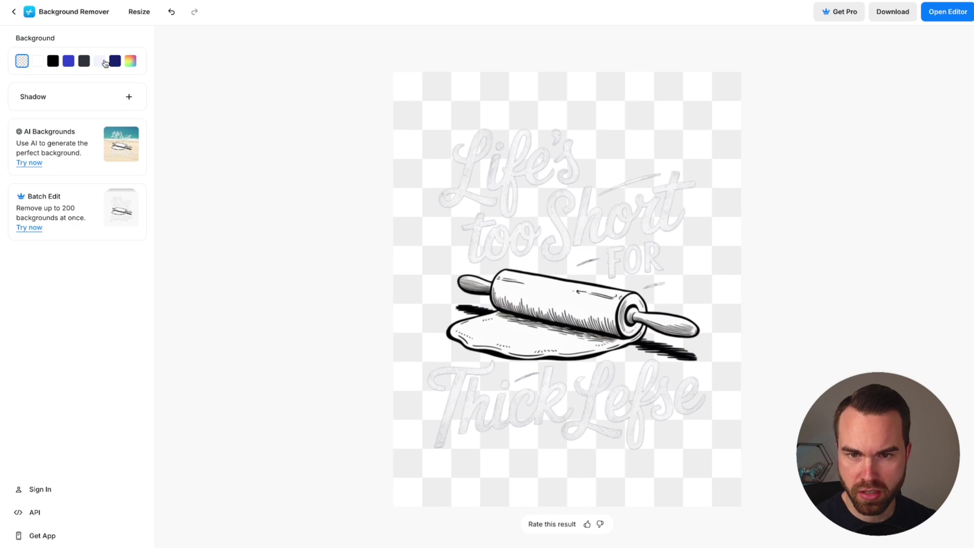
# In Pixelcut's Background Remover, preview the "Life's too Short for Thick Lefse" cutout on custom-colour and black backgrounds, and restore the transparent background
pyautogui.click(131, 62)
pyautogui.moveTo(138, 127)
pyautogui.mouseDown()
pyautogui.moveTo(143, 116)
pyautogui.moveTo(192, 124)
pyautogui.moveTo(186, 86)
pyautogui.moveTo(196, 80)
pyautogui.moveTo(204, 93)
pyautogui.moveTo(181, 94)
pyautogui.moveTo(168, 80)
pyautogui.moveTo(154, 105)
pyautogui.moveTo(128, 118)
pyautogui.mouseUp()
pyautogui.click(53, 60)
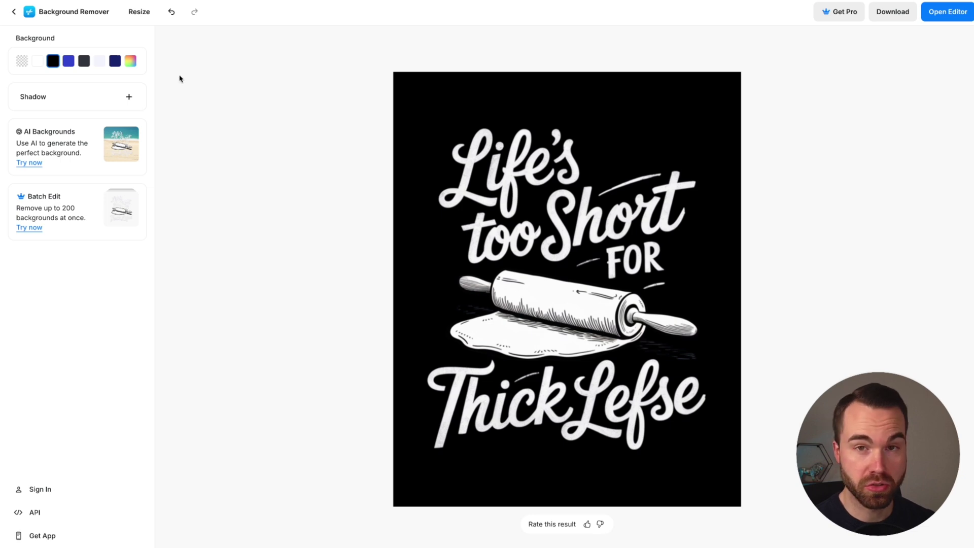
pyautogui.click(22, 62)
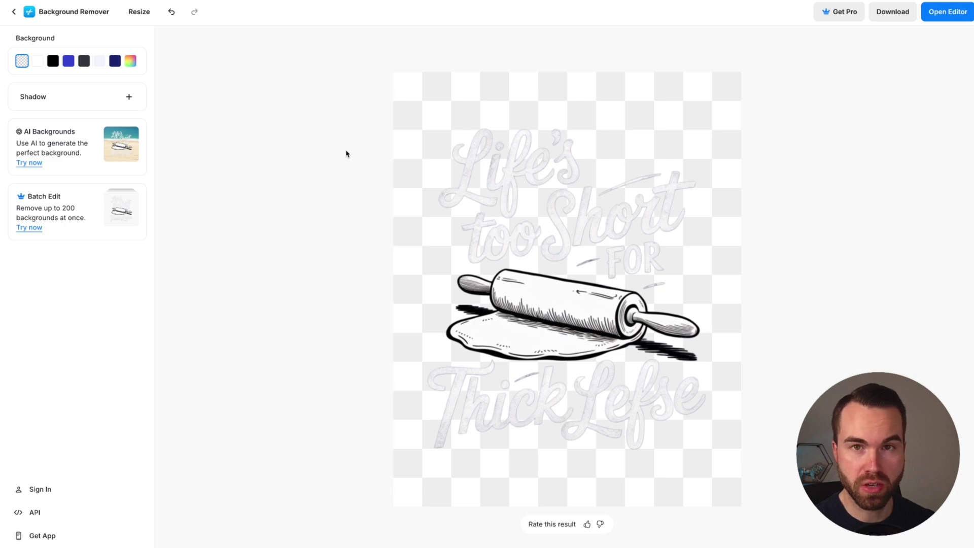
# Download the transparent rolling pin design, and replace the image with the "Powered by Coffee and Lefse" design featuring a cup and rolled lefse
pyautogui.click(896, 15)
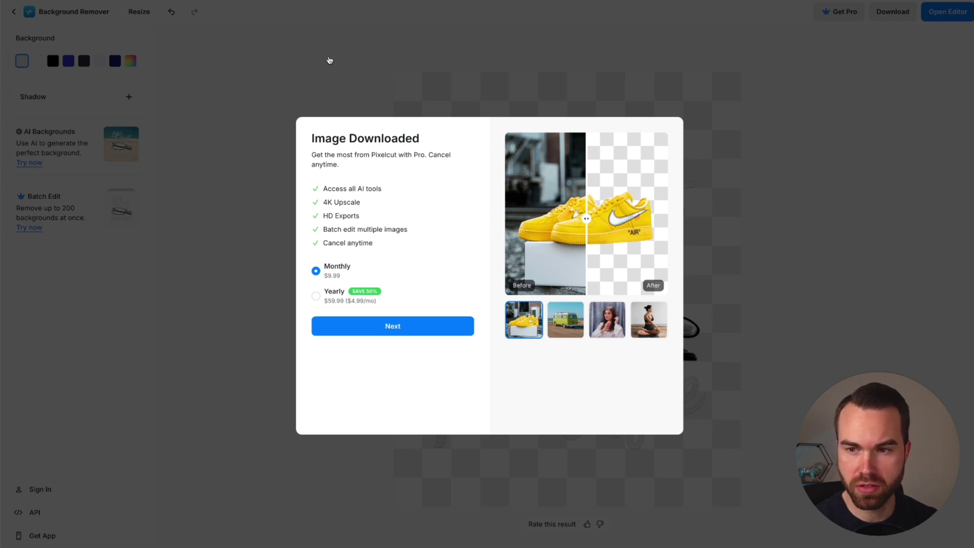
pyautogui.click(357, 60)
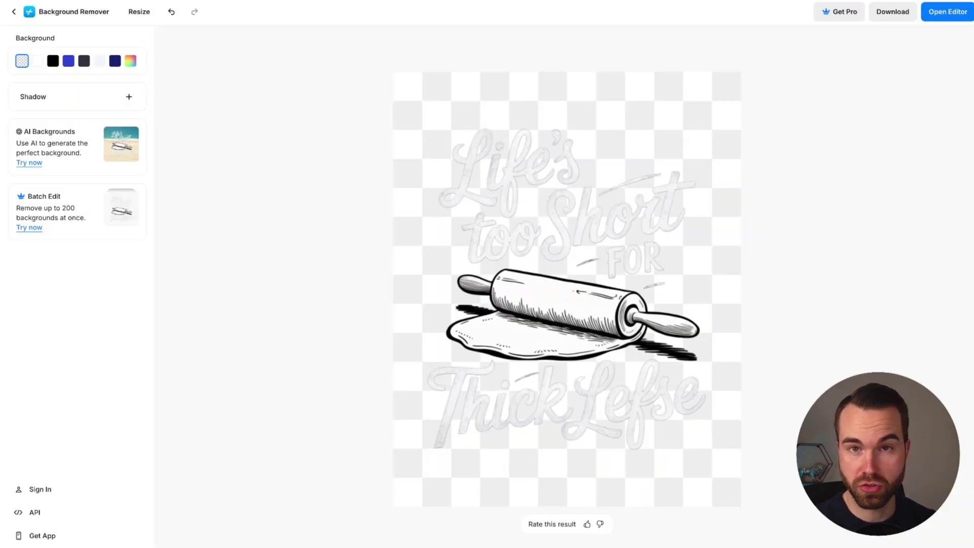
pyautogui.moveTo(0, 385); pyautogui.dragTo(553, 236)
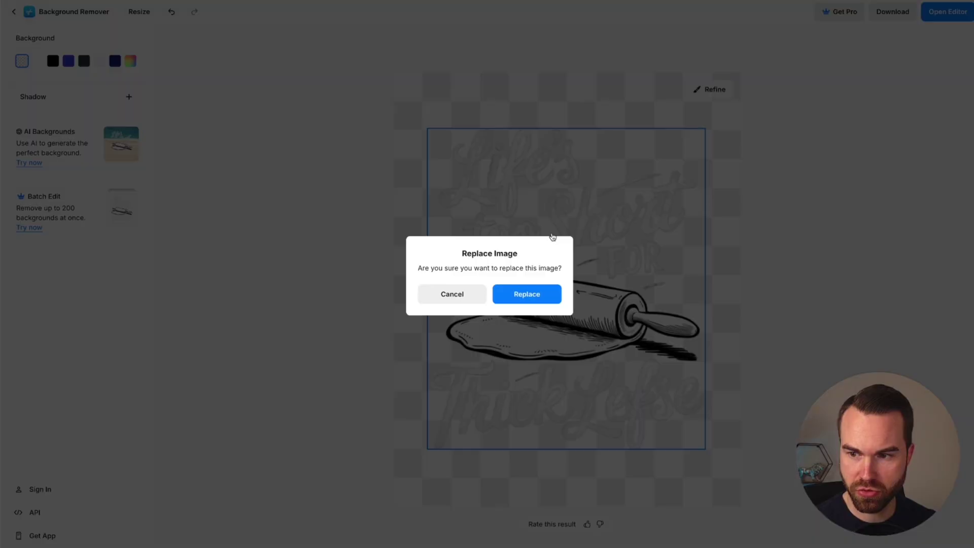
pyautogui.click(535, 297)
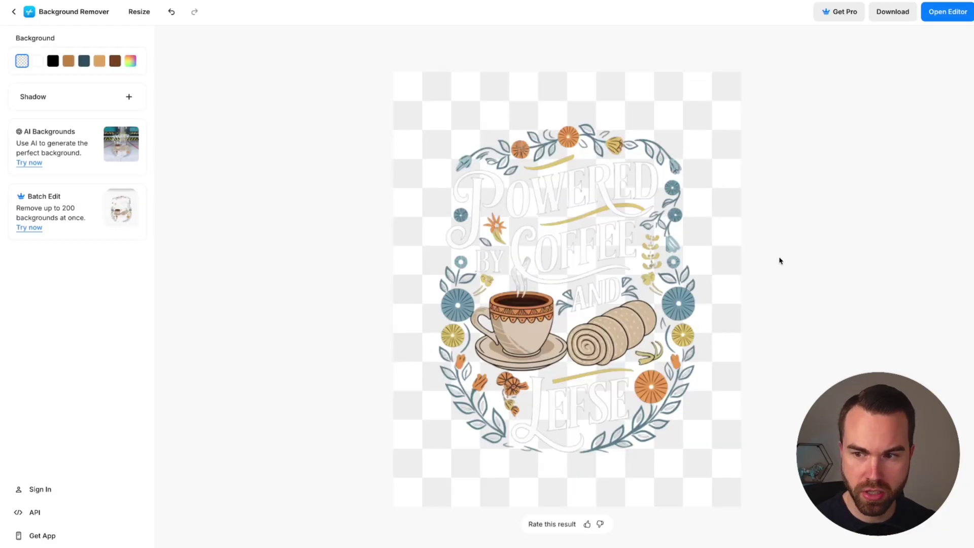
# Preview the "Powered by Coffee and Lefse" cutout on black and another custom background colour, and restore the transparent background
pyautogui.moveTo(729, 225)
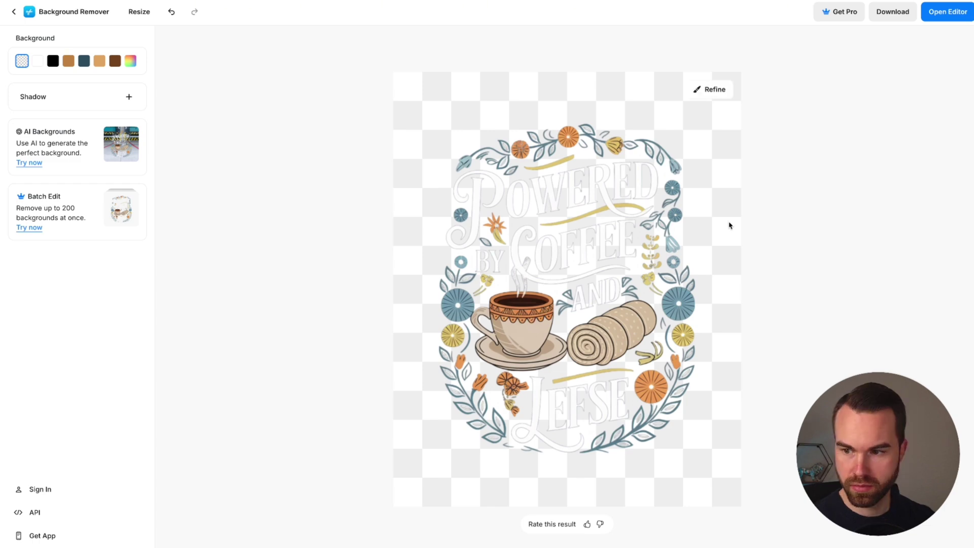
pyautogui.click(131, 61)
pyautogui.moveTo(143, 121); pyautogui.dragTo(126, 133)
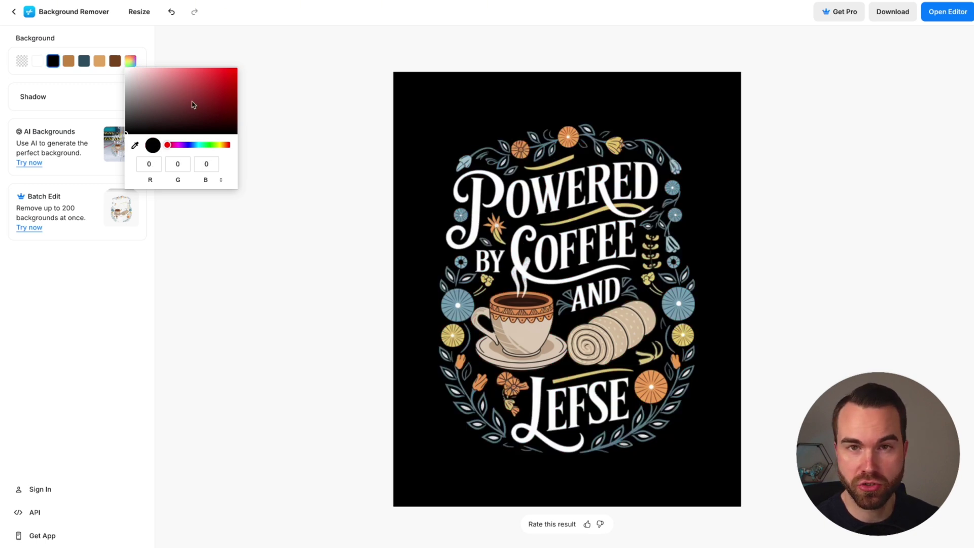
pyautogui.moveTo(133, 124); pyautogui.dragTo(152, 98)
pyautogui.click(21, 63)
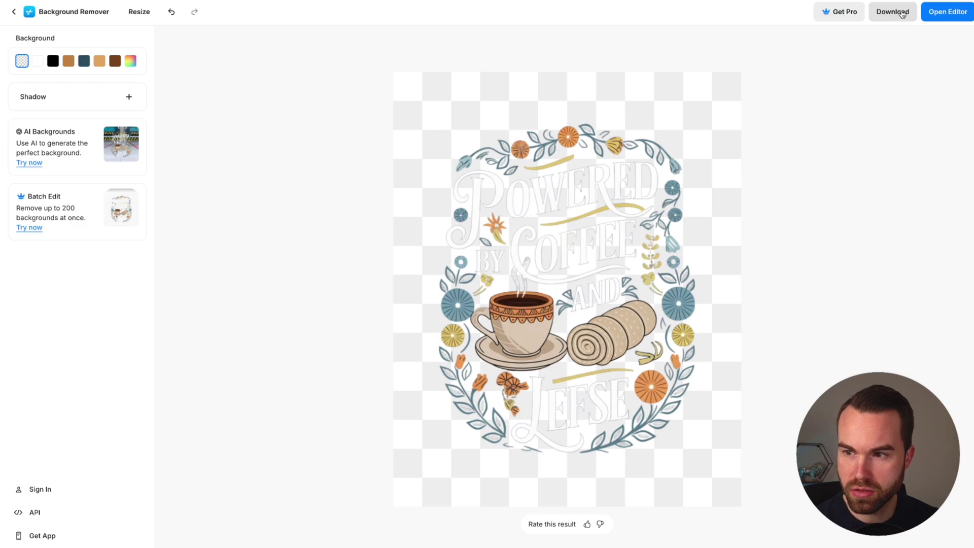
# Replace the coffee design with the "Vikings Ate Lefse Be Like a Viking" image for background removal
pyautogui.moveTo(90, 421); pyautogui.dragTo(573, 257)
pyautogui.click(517, 293)
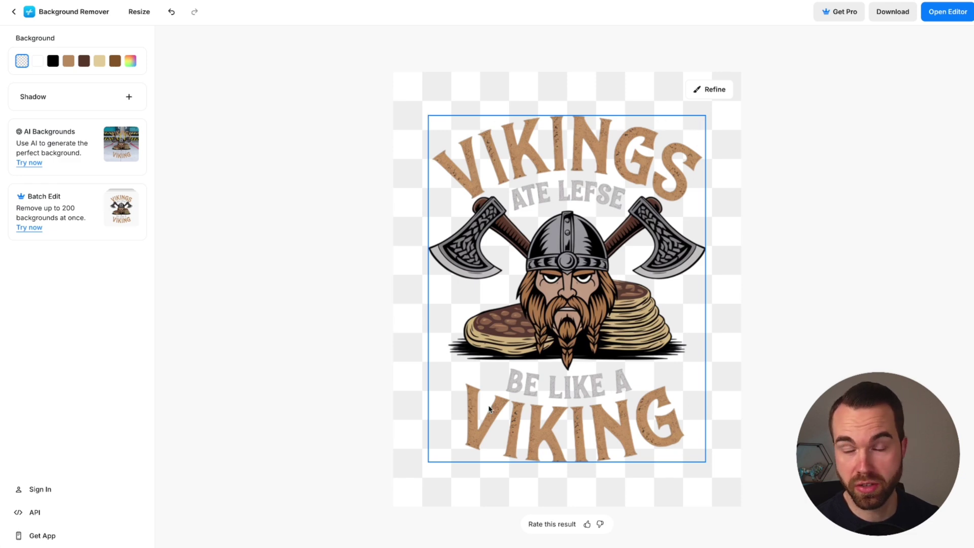
# Preview the Viking cutout on a dark red (RGB 115, 33, 33) and a black background, and restore the transparent background
pyautogui.click(130, 61)
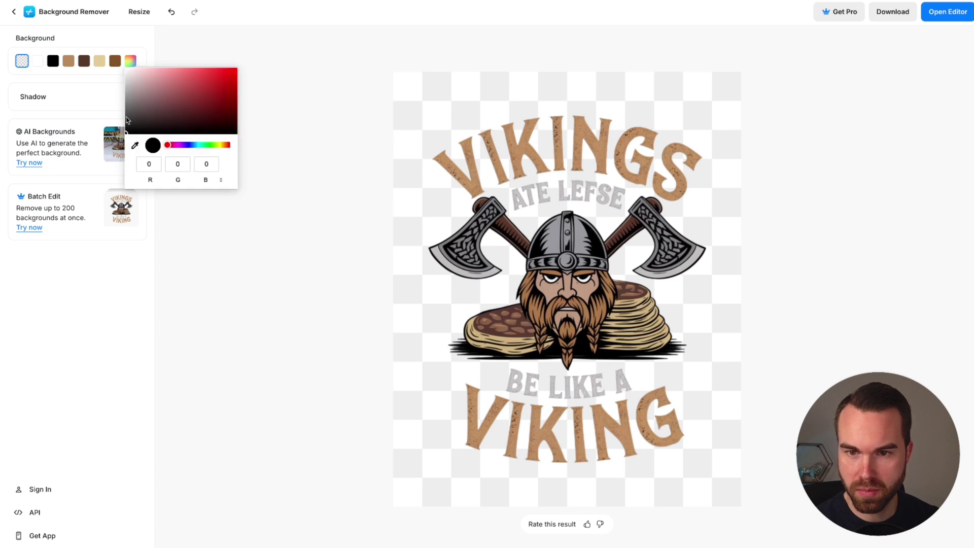
pyautogui.moveTo(147, 124); pyautogui.dragTo(202, 107)
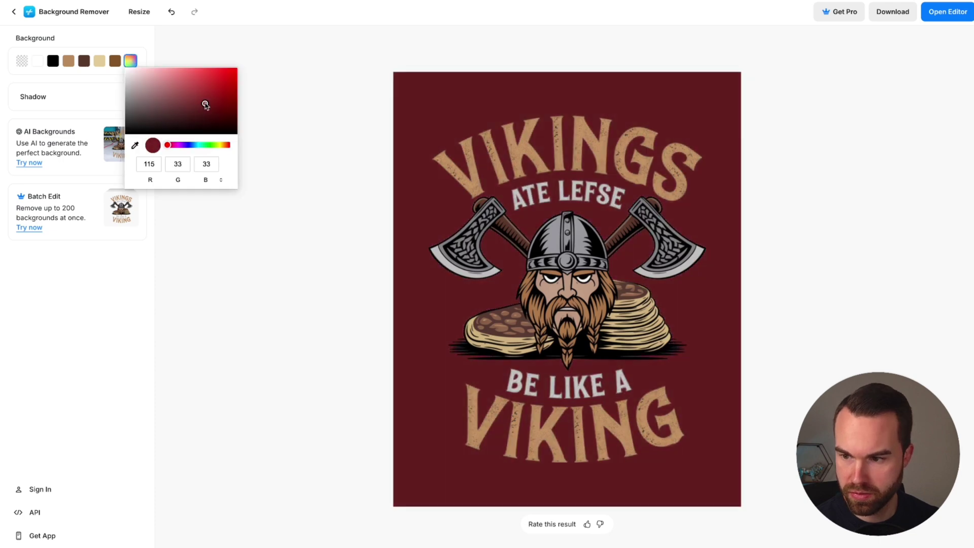
pyautogui.click(53, 61)
pyautogui.click(22, 61)
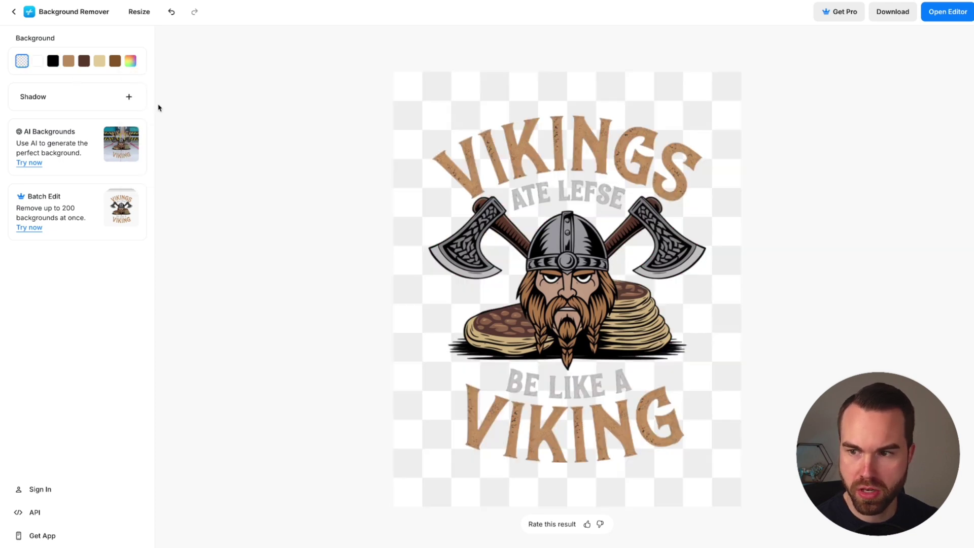
pyautogui.moveTo(654, 300)
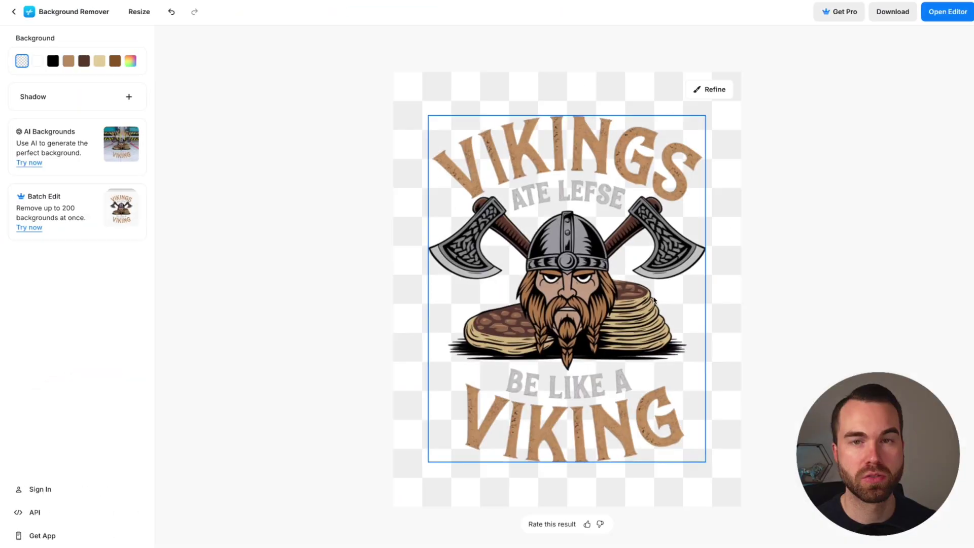